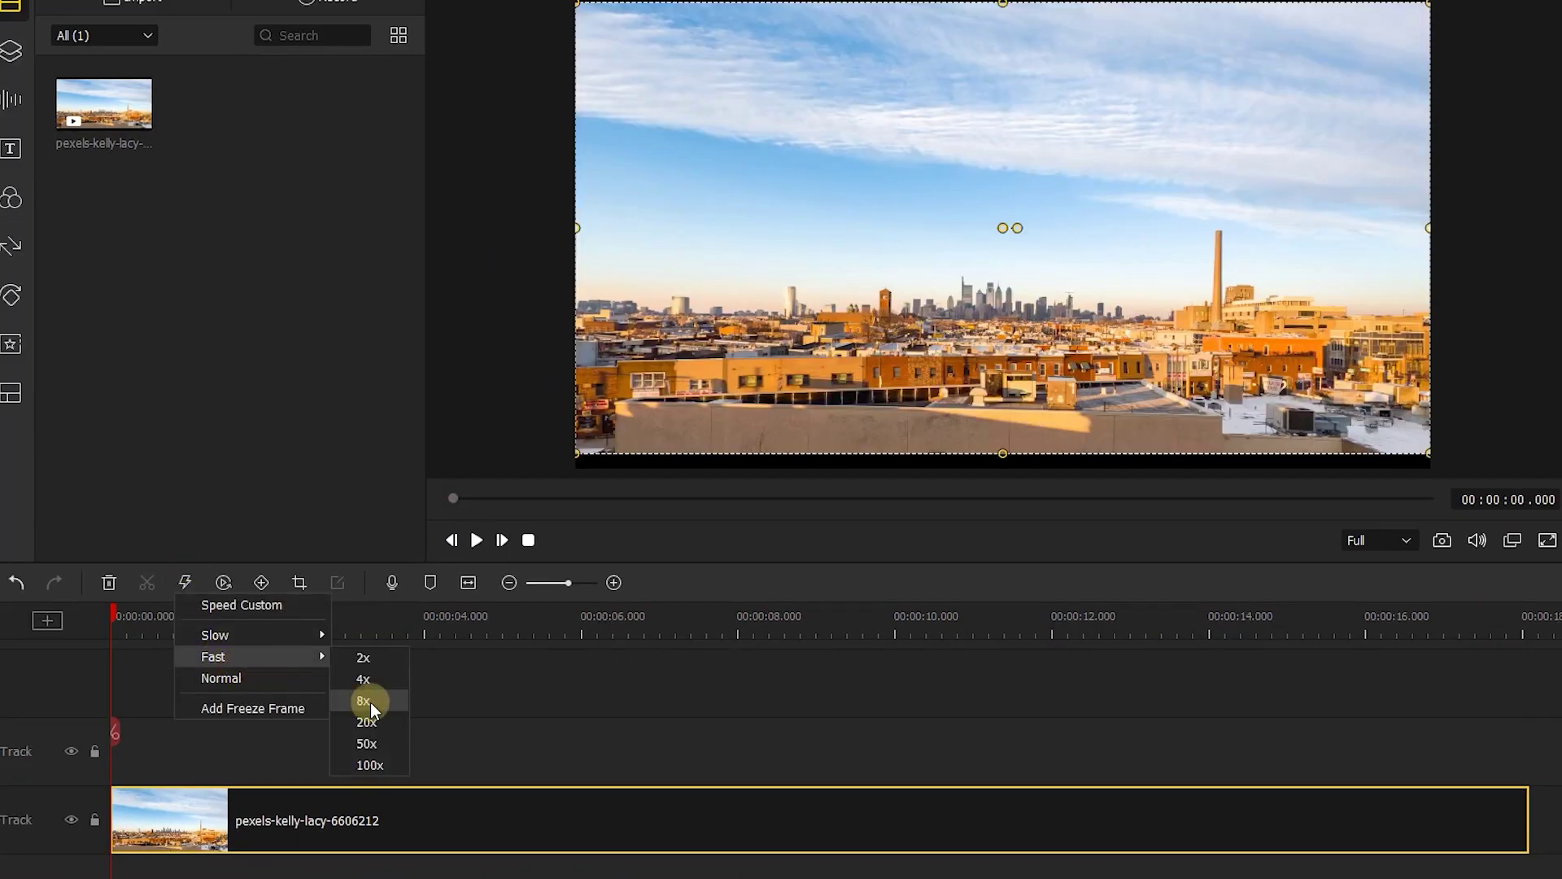
- Preview the 8x time-lapse, then set the clip back to Normal Speed
{"action": "left_click", "coordinate": [370, 701]}
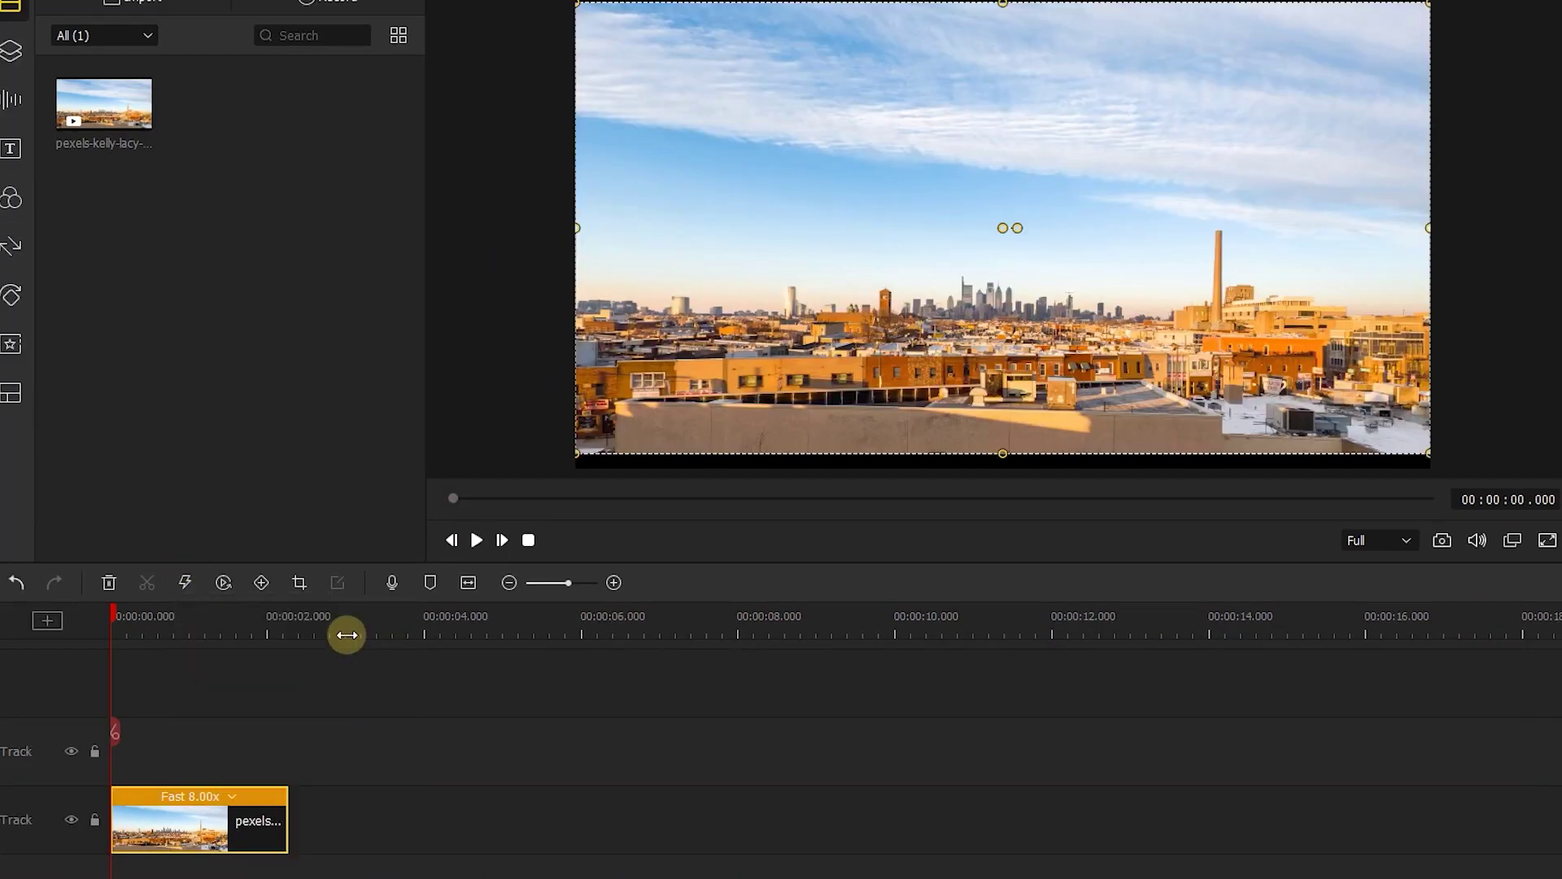
{"action": "left_click", "coordinate": [477, 540]}
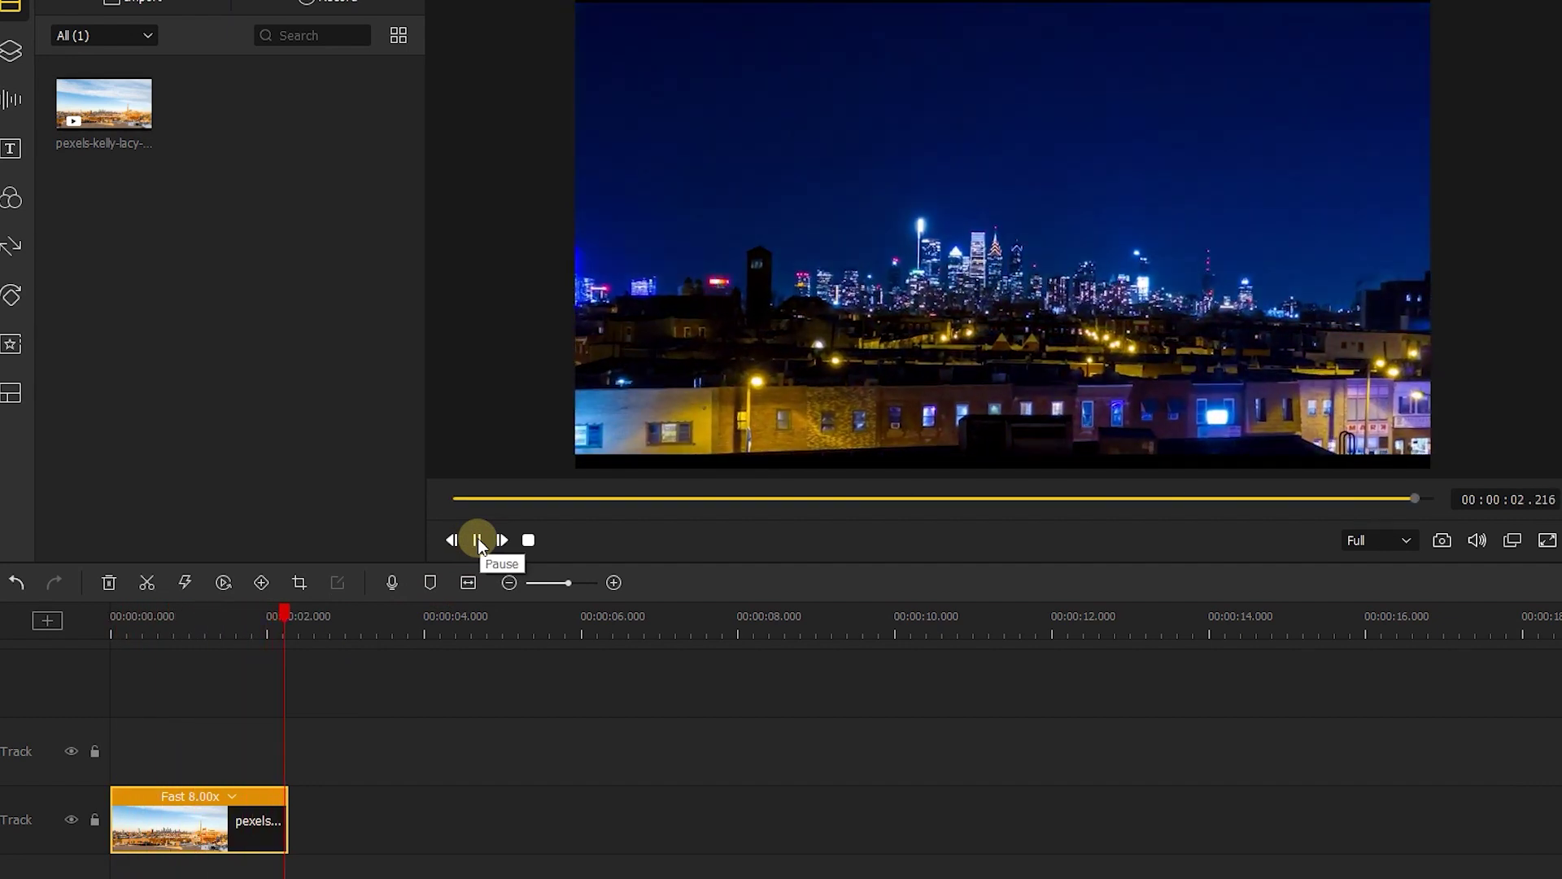
{"action": "left_click_drag", "start_coordinate": [279, 633], "coordinate": [559, 606]}
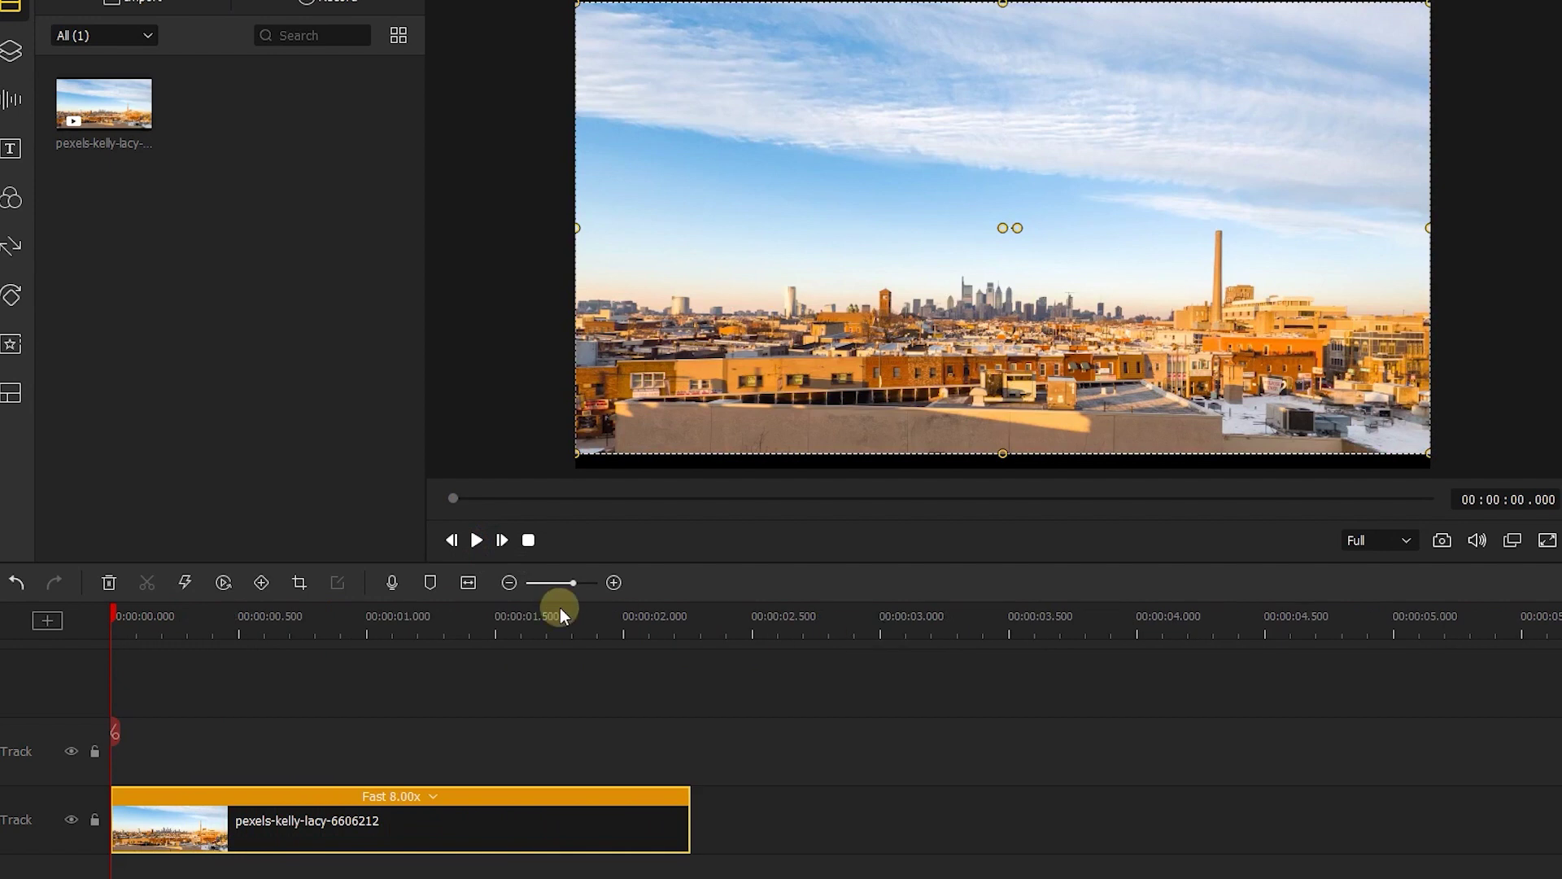
{"action": "left_click", "coordinate": [432, 797]}
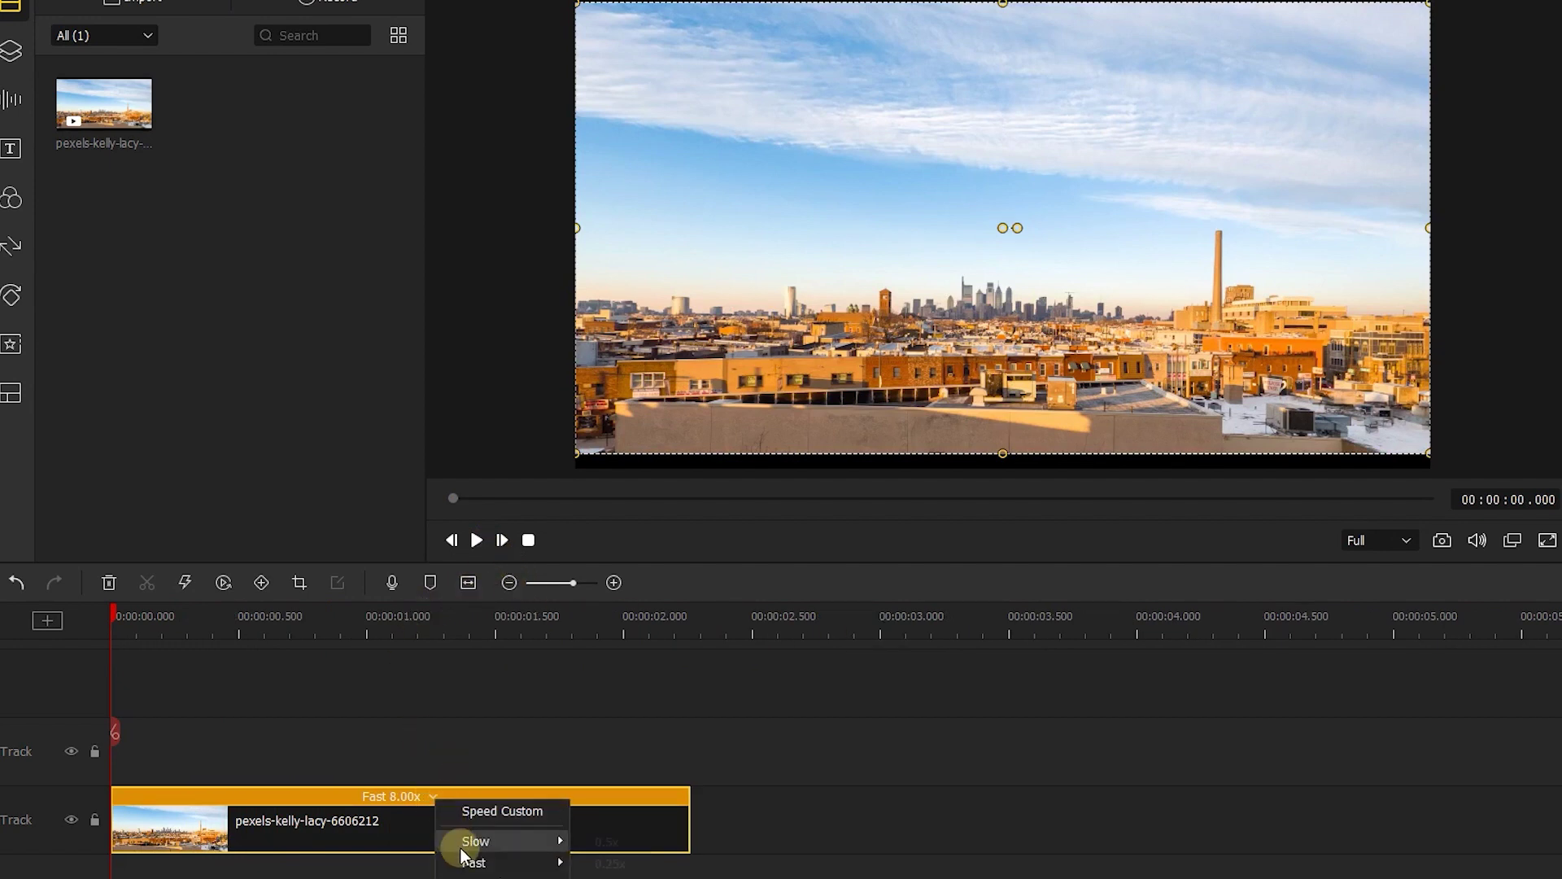
{"action": "left_click", "coordinate": [484, 871]}
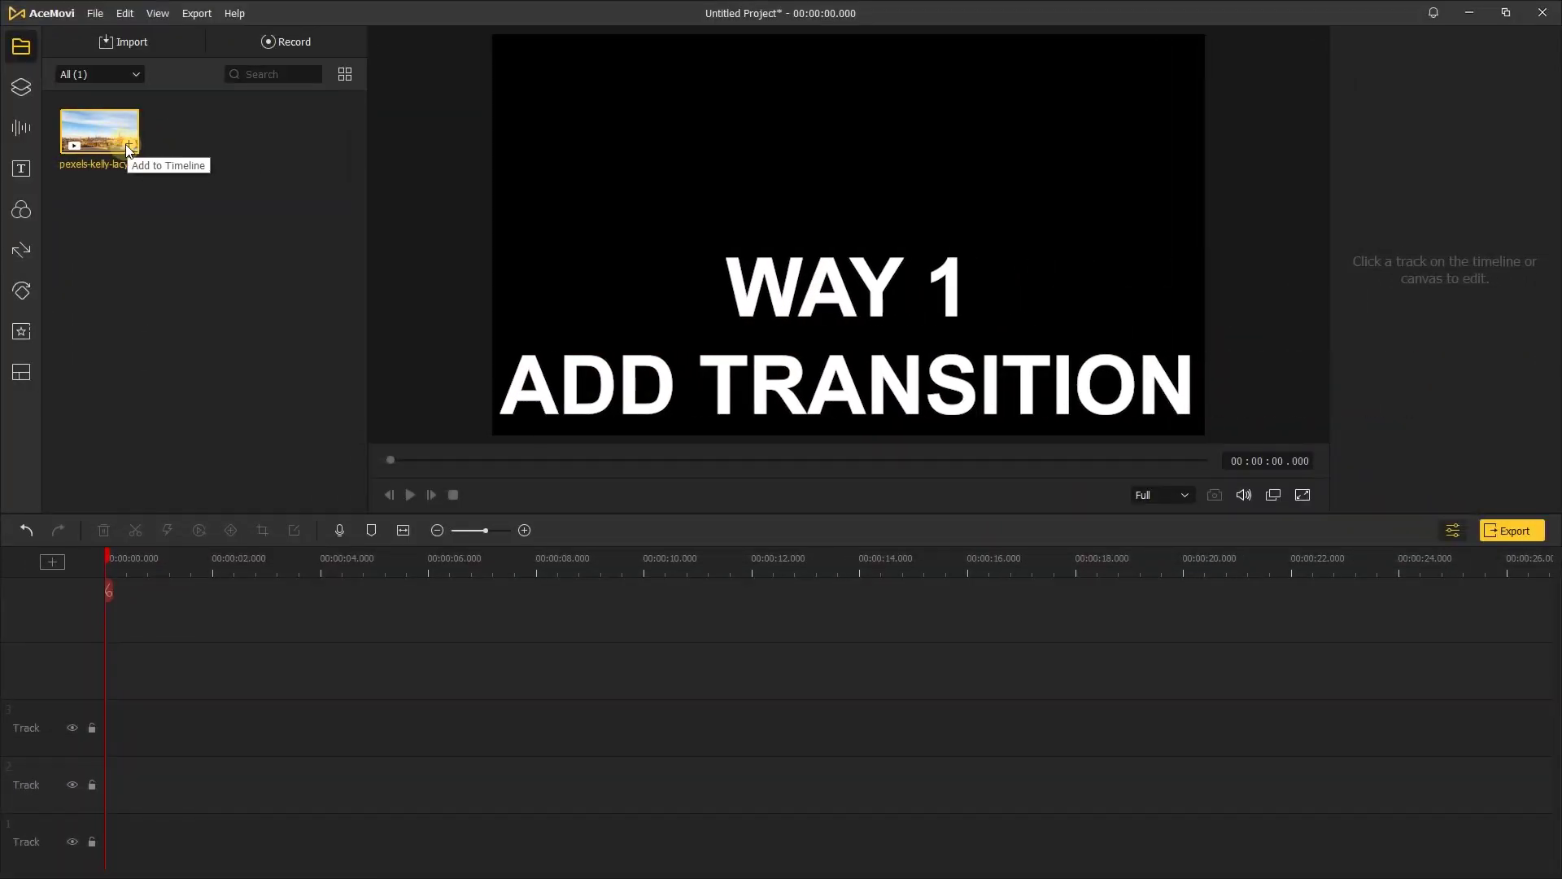
- Add the city clip on Track 3 and paste a copy onto Track 4 above it
{"action": "left_click", "coordinate": [130, 146]}
{"action": "left_click", "coordinate": [935, 499]}
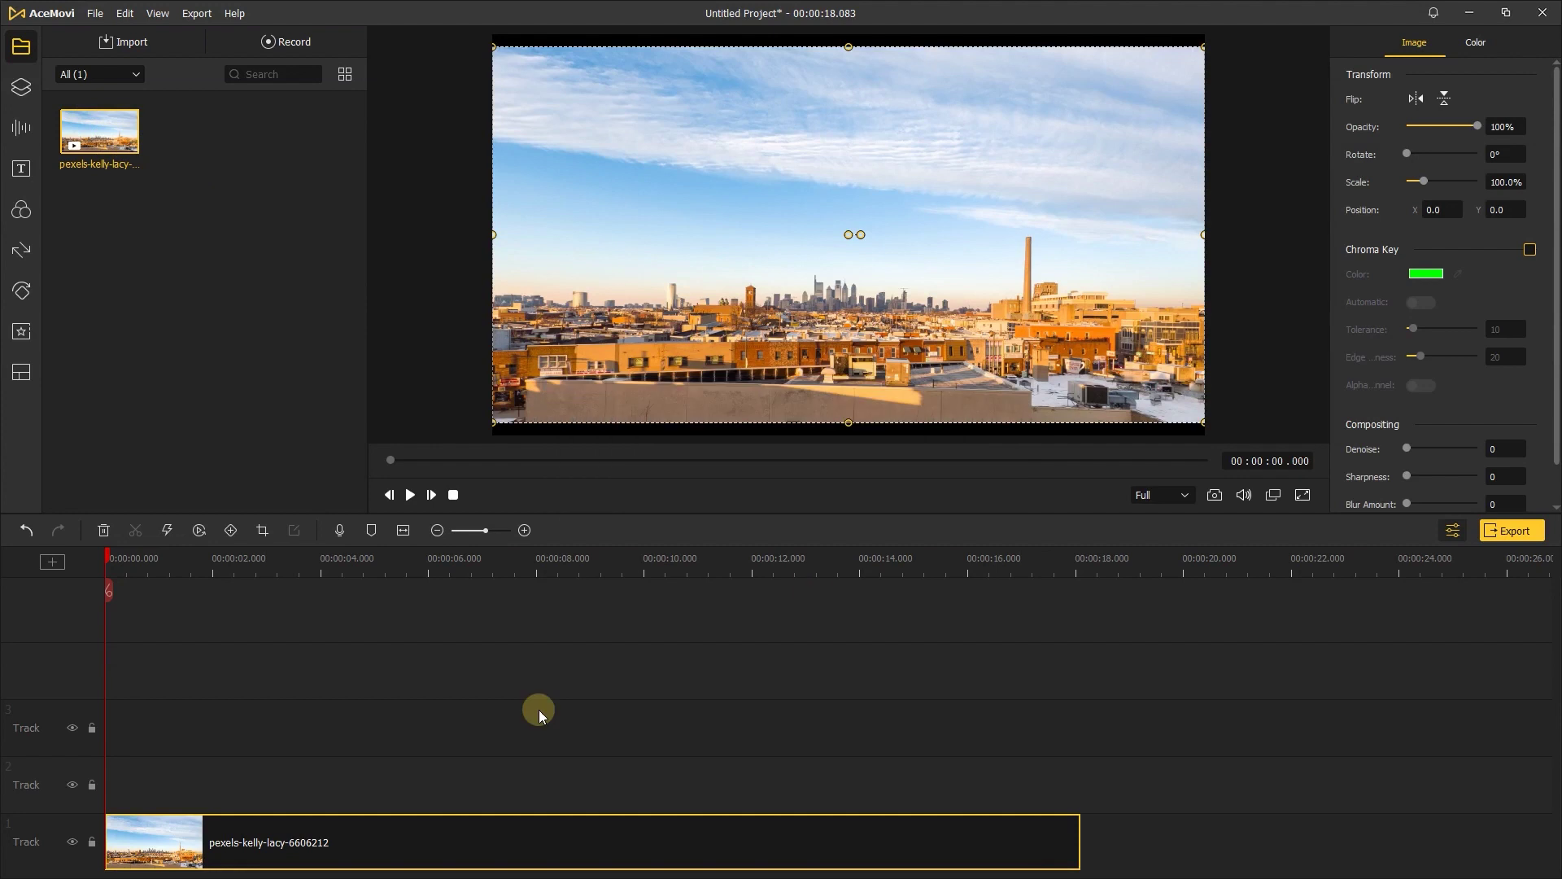
{"action": "left_click_drag", "start_coordinate": [354, 764], "coordinate": [334, 708]}
{"action": "right_click", "coordinate": [334, 730]}
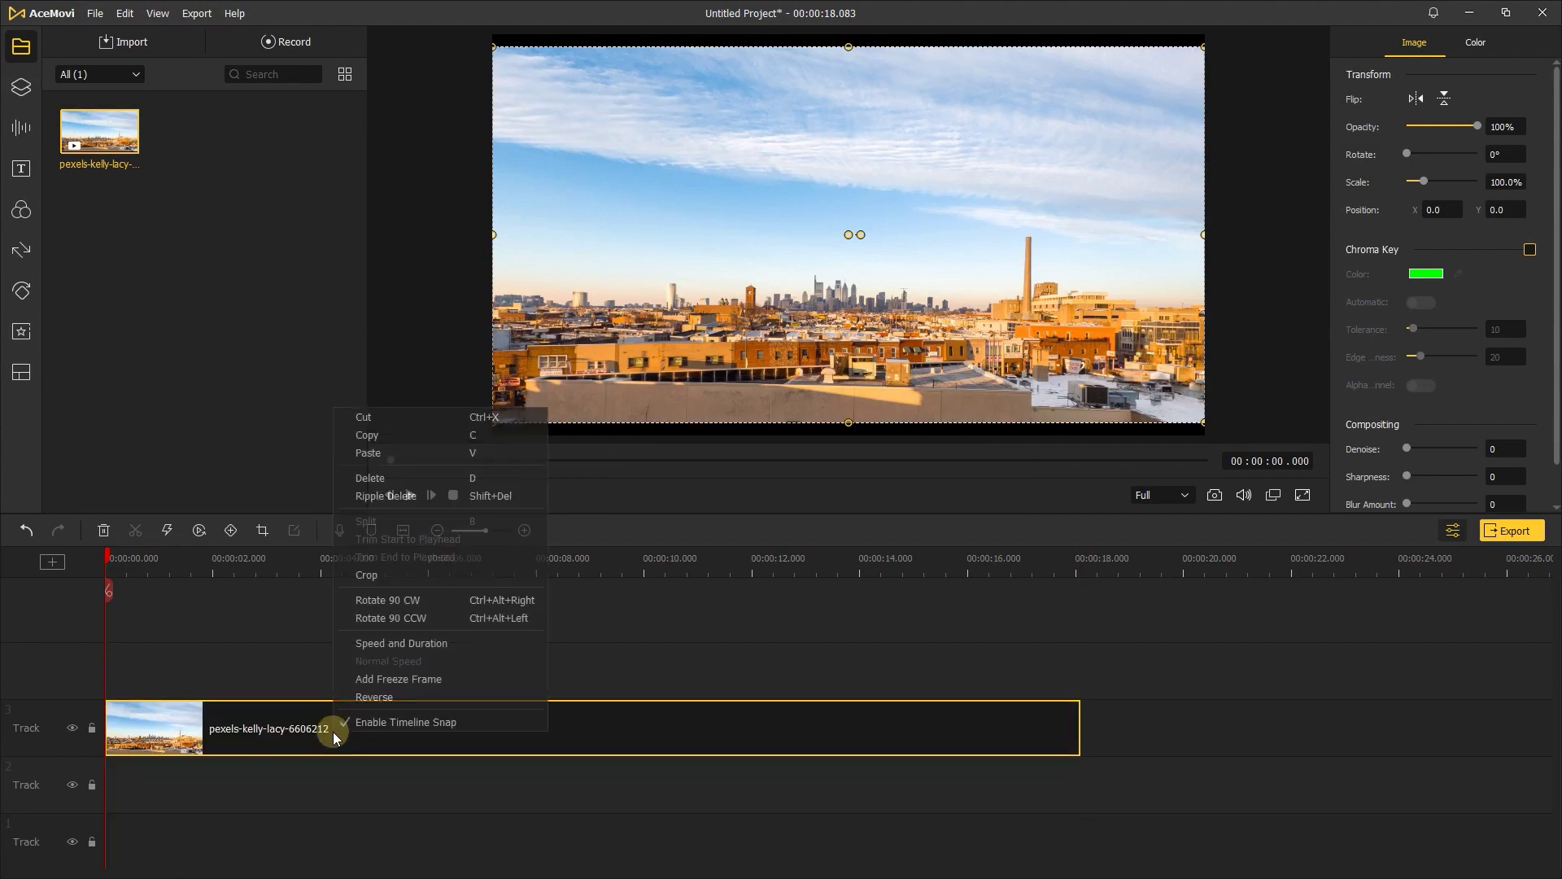
{"action": "left_click", "coordinate": [368, 435]}
{"action": "right_click", "coordinate": [394, 725]}
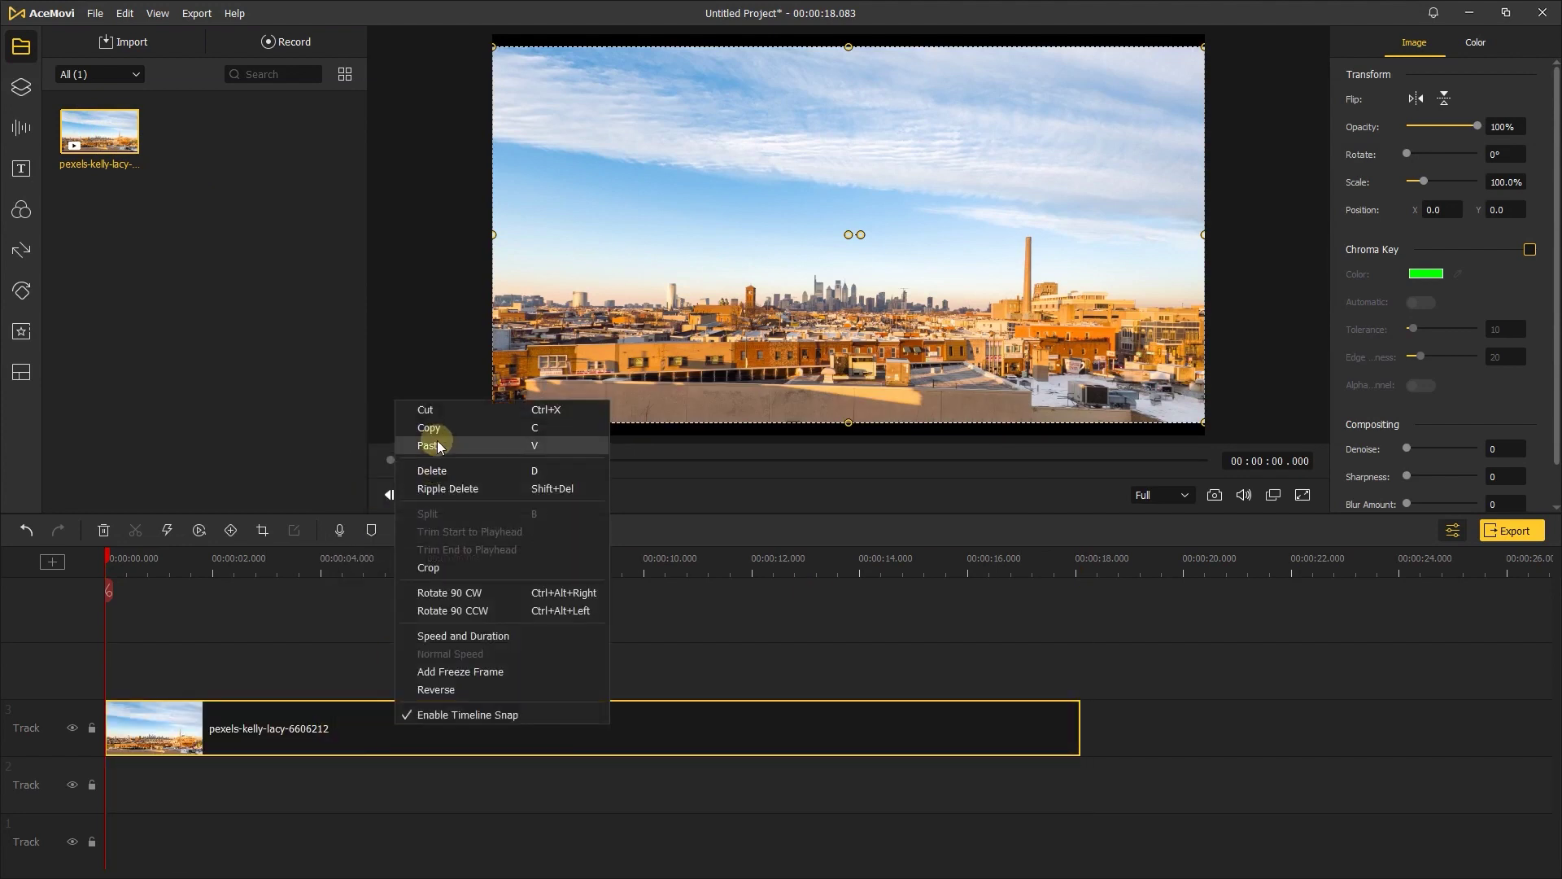
{"action": "left_click", "coordinate": [436, 441]}
{"action": "left_click_drag", "start_coordinate": [330, 829], "coordinate": [269, 635]}
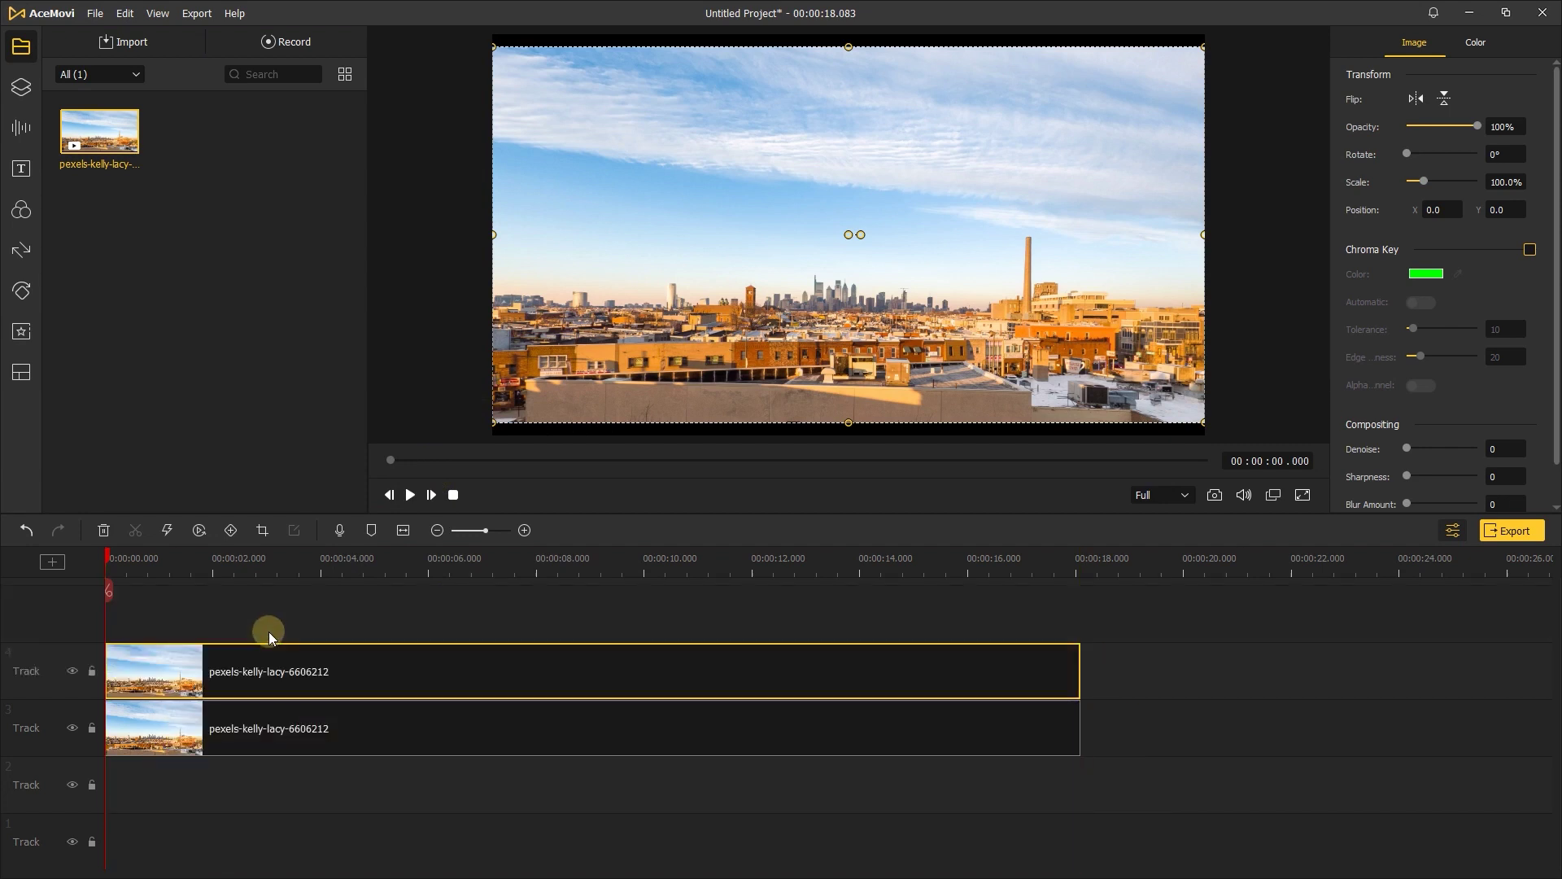
- Split the top copy at 10.6 s, delete the daytime part, and start it at about 4.1 s
{"action": "left_click_drag", "start_coordinate": [282, 550], "coordinate": [677, 574]}
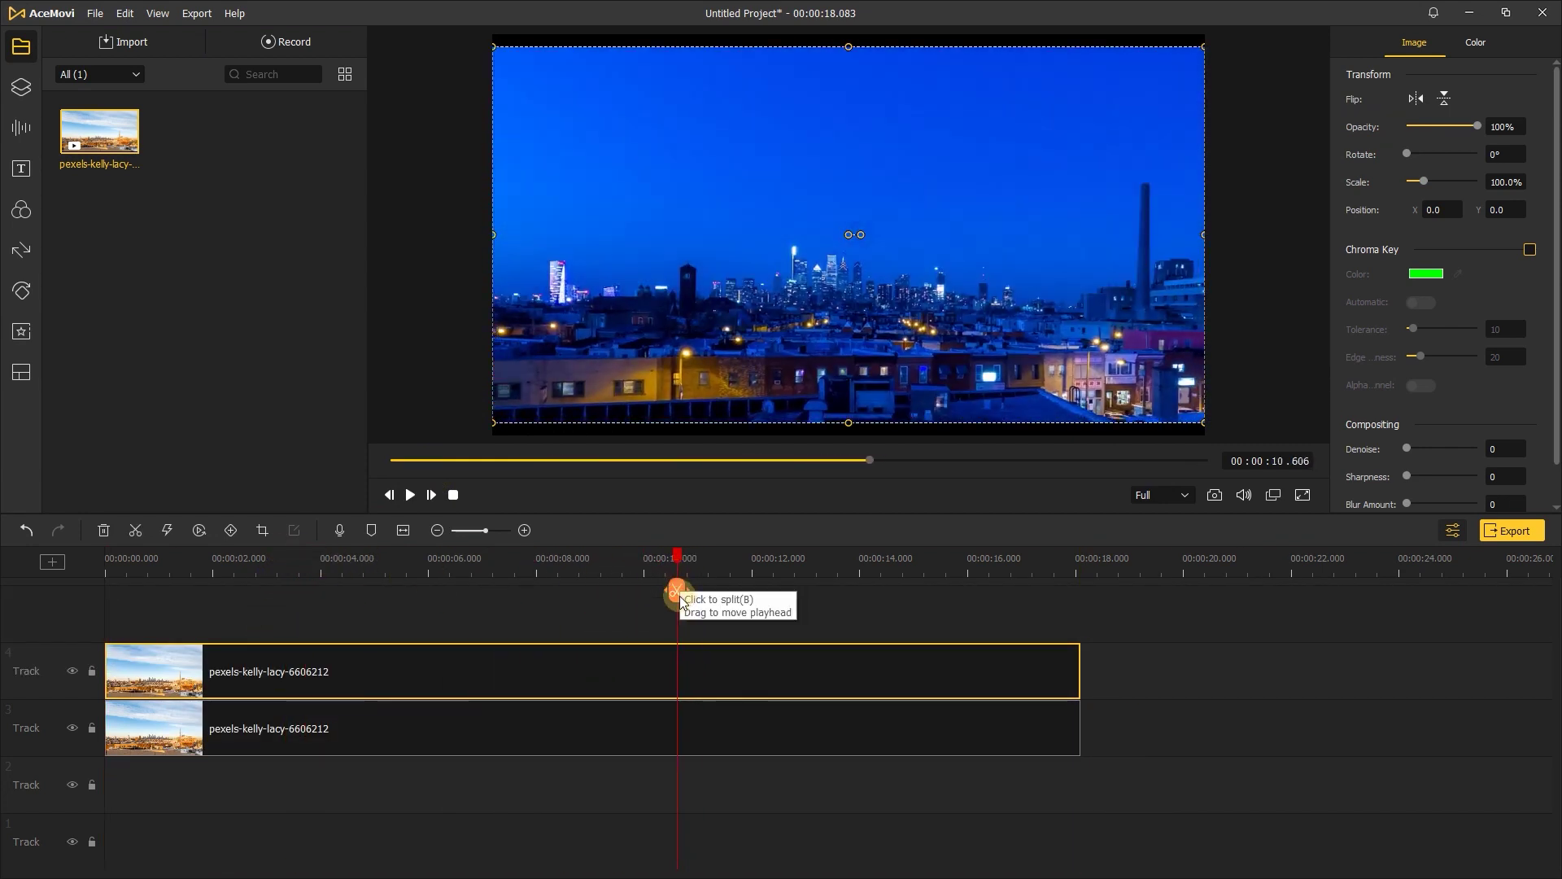
{"action": "left_click", "coordinate": [677, 592]}
{"action": "left_click", "coordinate": [528, 642]}
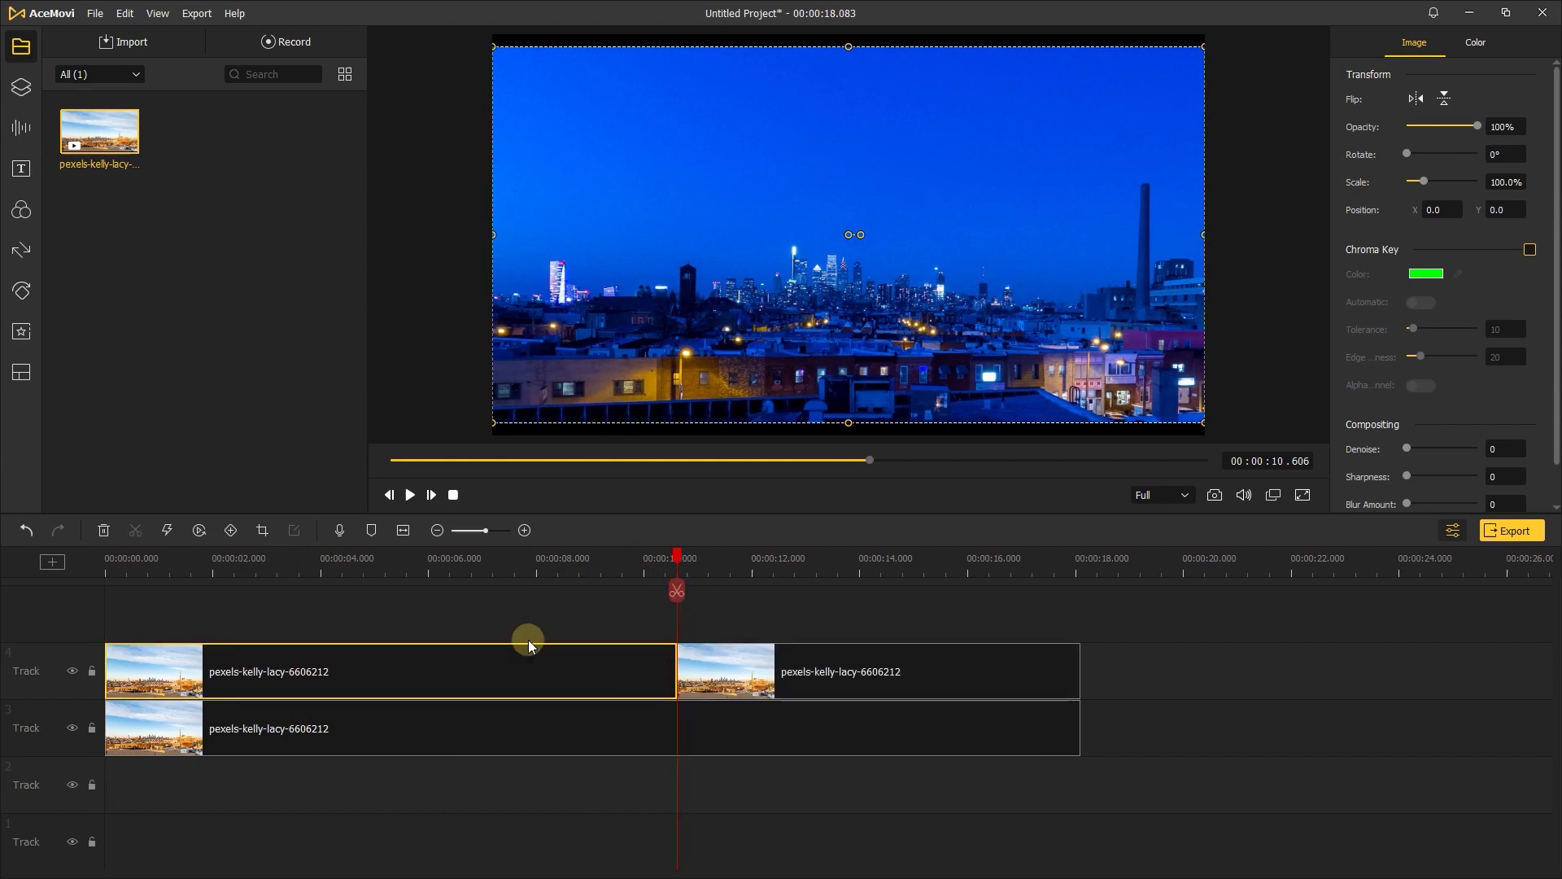
{"action": "left_click", "coordinate": [107, 530]}
{"action": "left_click_drag", "start_coordinate": [722, 668], "coordinate": [339, 668]}
{"action": "left_click", "coordinate": [272, 558]}
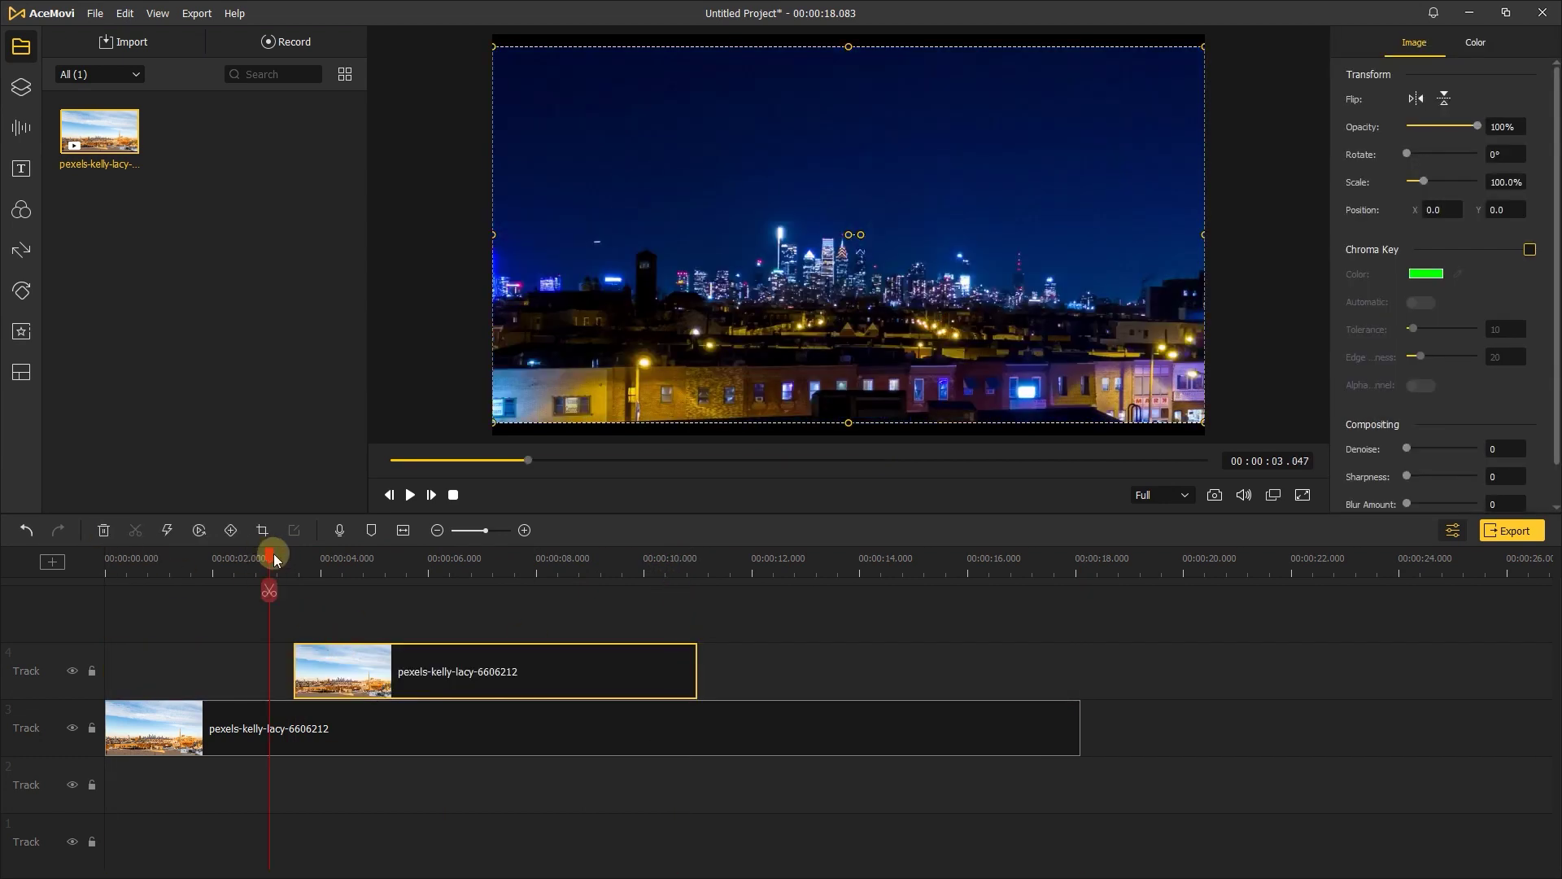
{"action": "left_click_drag", "start_coordinate": [275, 560], "coordinate": [329, 565]}
{"action": "mouse_move", "coordinate": [367, 663]}
{"action": "left_mouse_down"}
{"action": "mouse_move", "coordinate": [537, 662]}
{"action": "mouse_move", "coordinate": [383, 651]}
{"action": "left_mouse_up"}
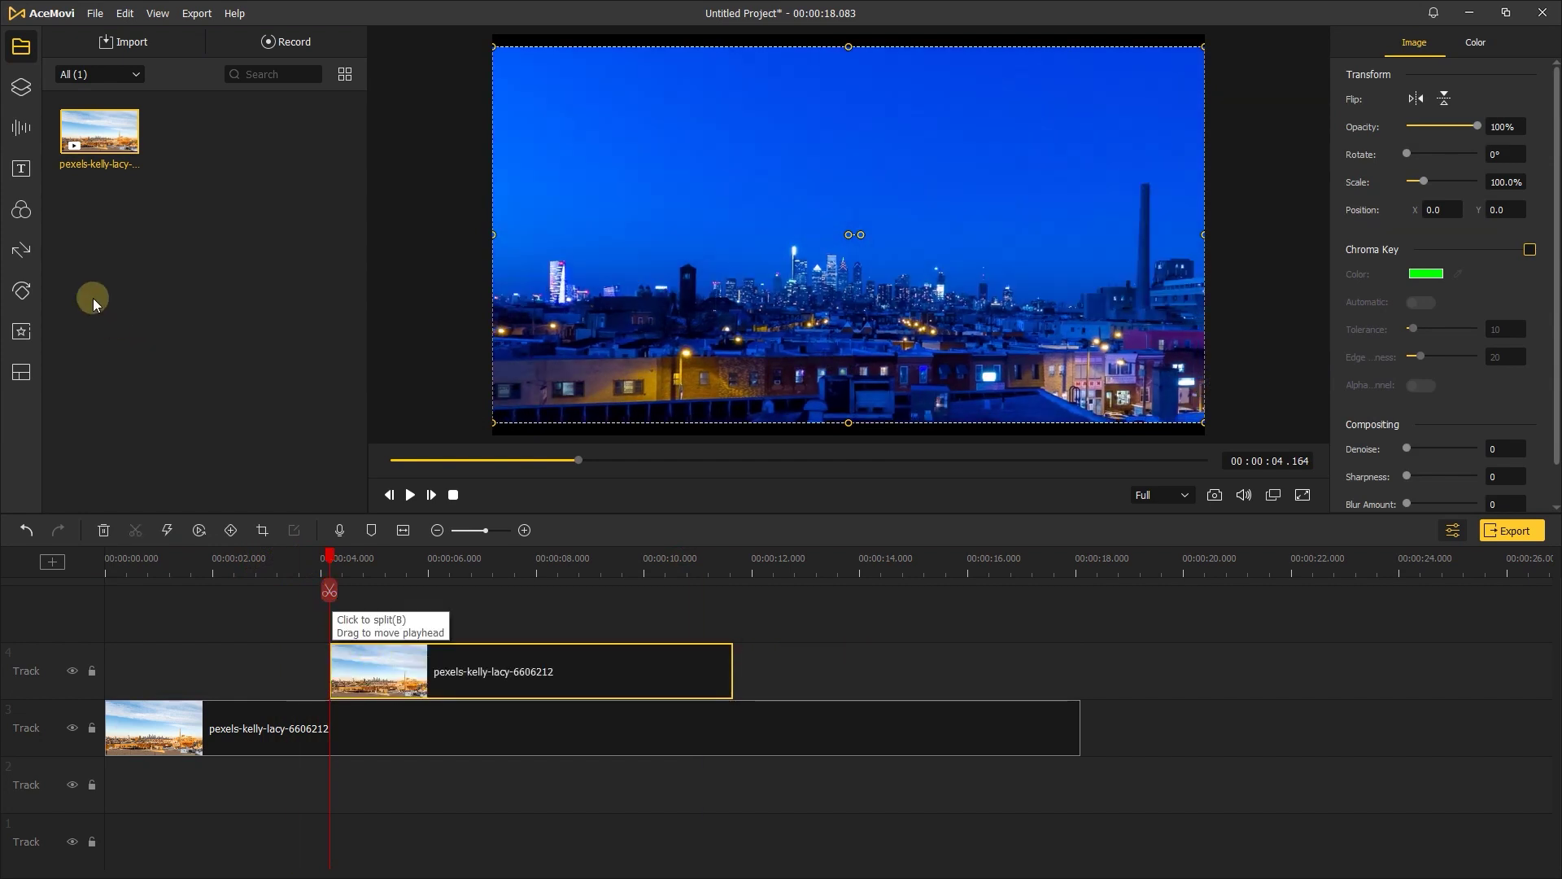
- Apply Slide Down to the night clip's start, trim the day clip to match, and preview
{"action": "left_click", "coordinate": [15, 255]}
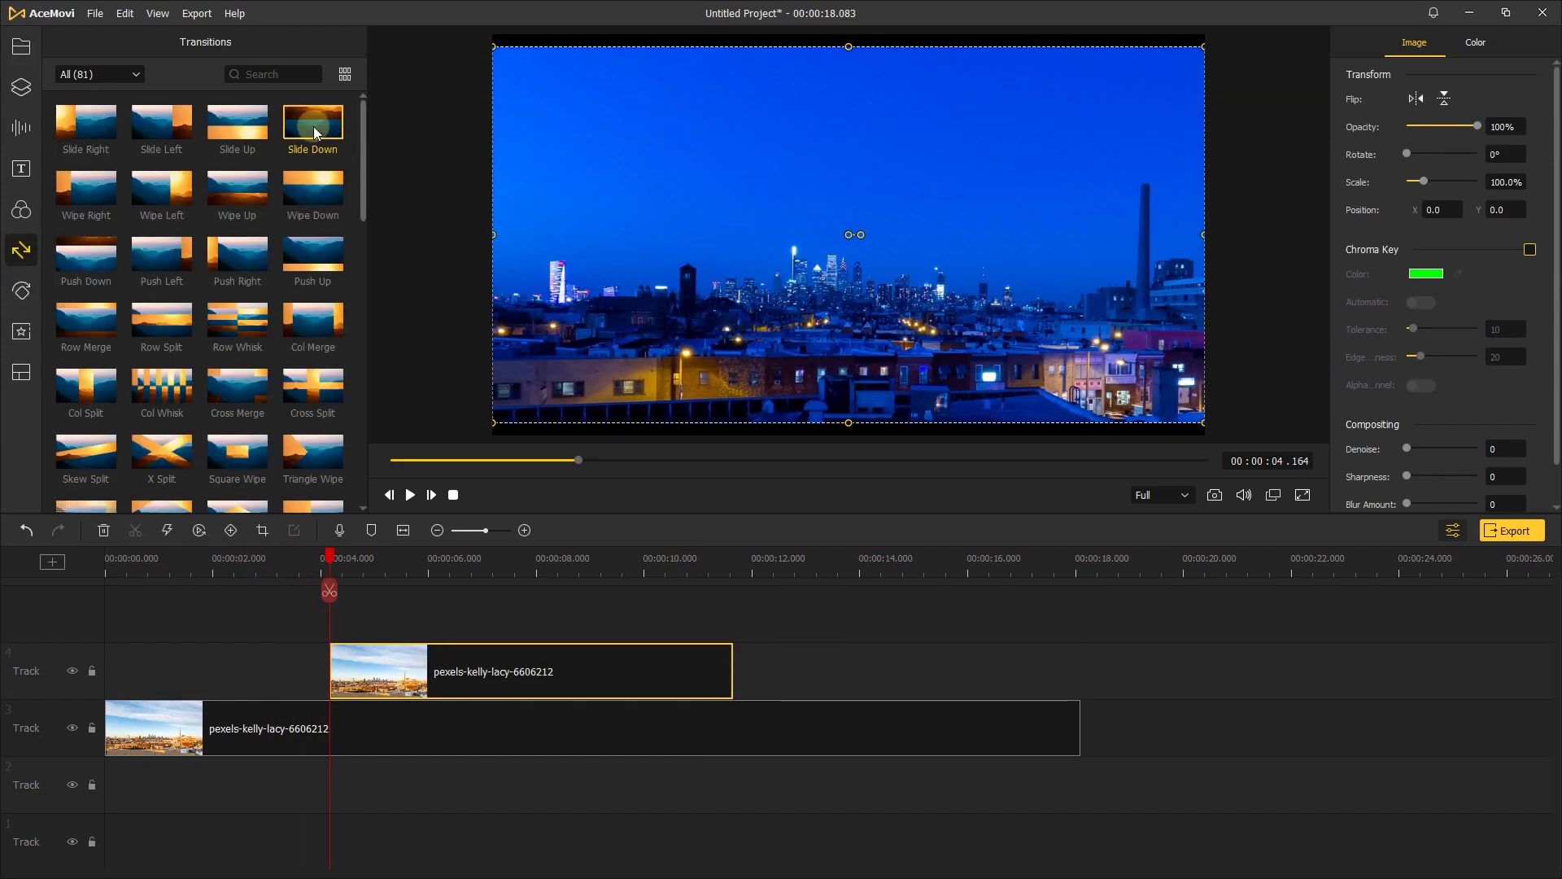
{"action": "left_click_drag", "start_coordinate": [314, 125], "coordinate": [338, 671]}
{"action": "left_click_drag", "start_coordinate": [1080, 714], "coordinate": [732, 714]}
{"action": "left_click", "coordinate": [410, 495]}
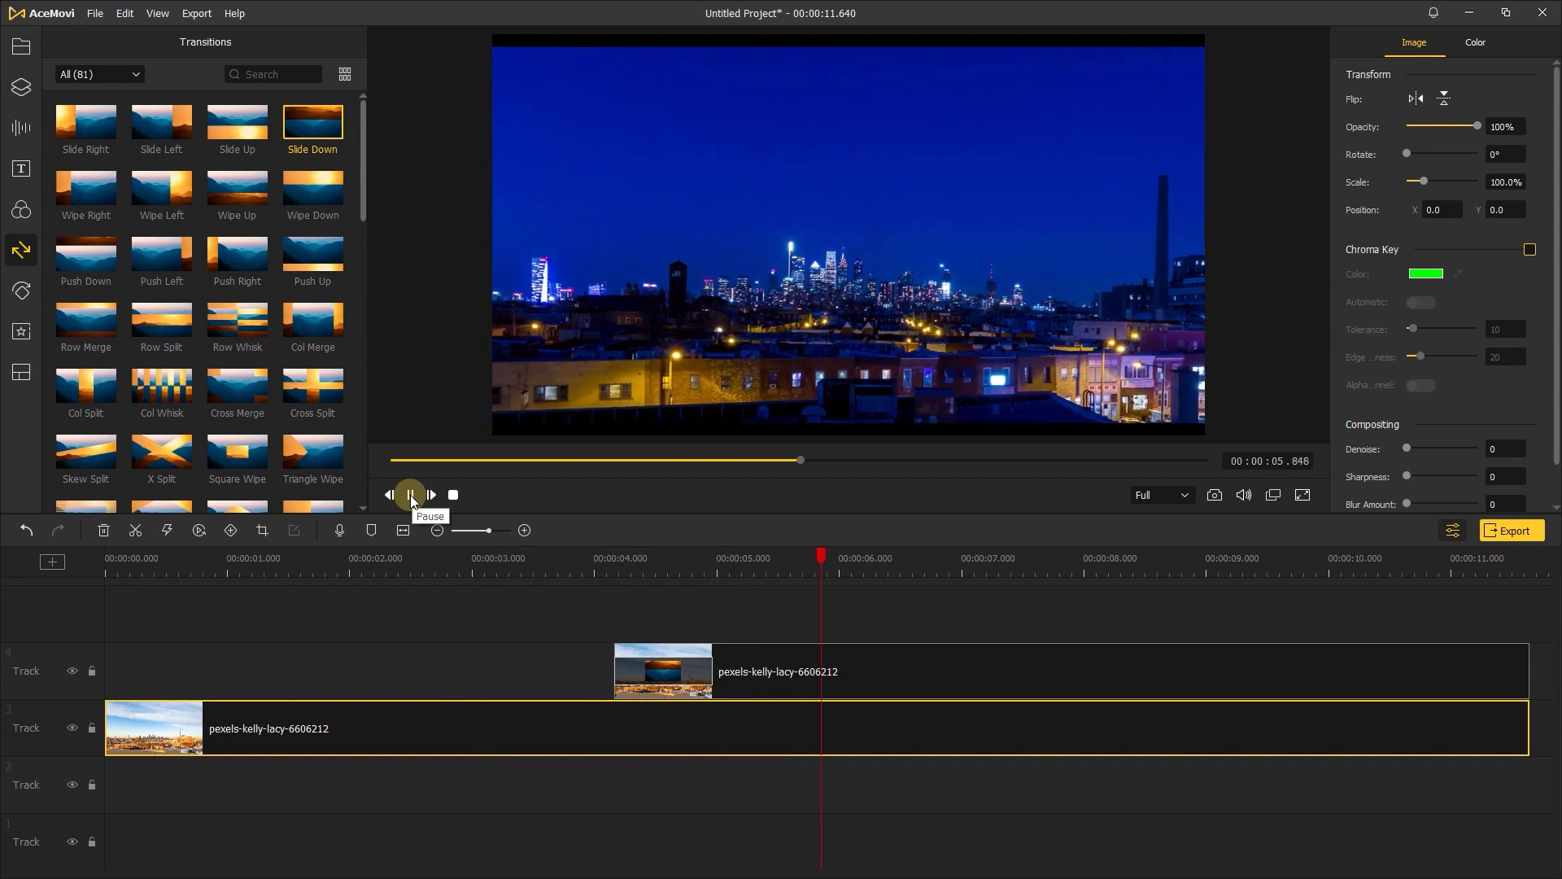
{"action": "left_click", "coordinate": [410, 495]}
- Replace it with a Wipe Right transition and preview from about 3 seconds
{"action": "left_click_drag", "start_coordinate": [171, 248], "coordinate": [470, 669]}
{"action": "left_click", "coordinate": [433, 561]}
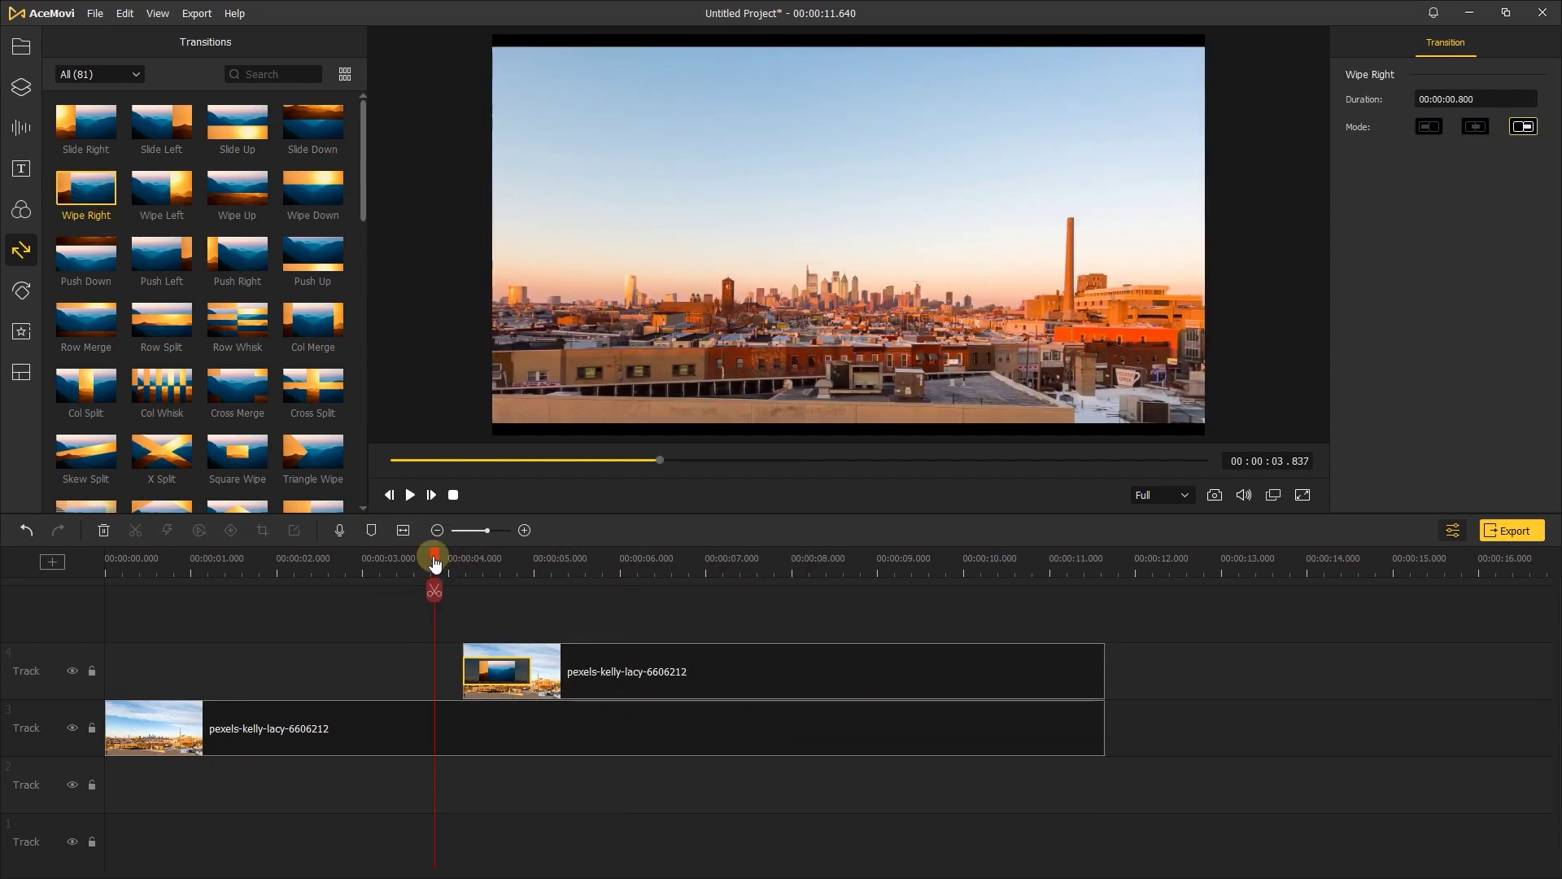
{"action": "left_click", "coordinate": [364, 562]}
{"action": "left_click", "coordinate": [411, 496]}
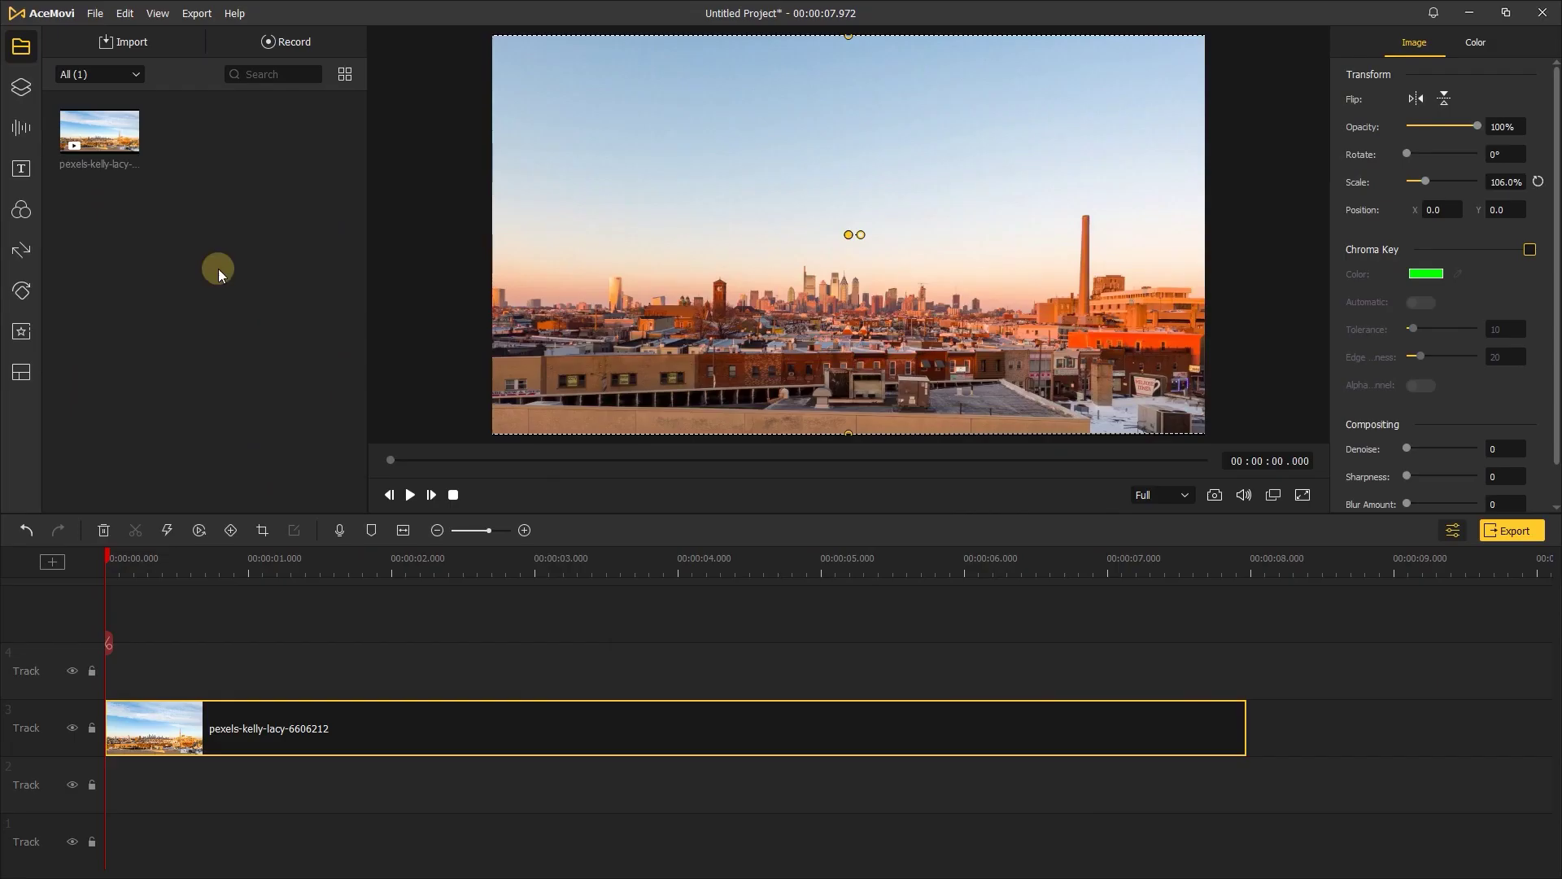
- Add the Green solid background to Track 4 at the 2-second mark
{"action": "left_click_drag", "start_coordinate": [206, 568], "coordinate": [392, 592]}
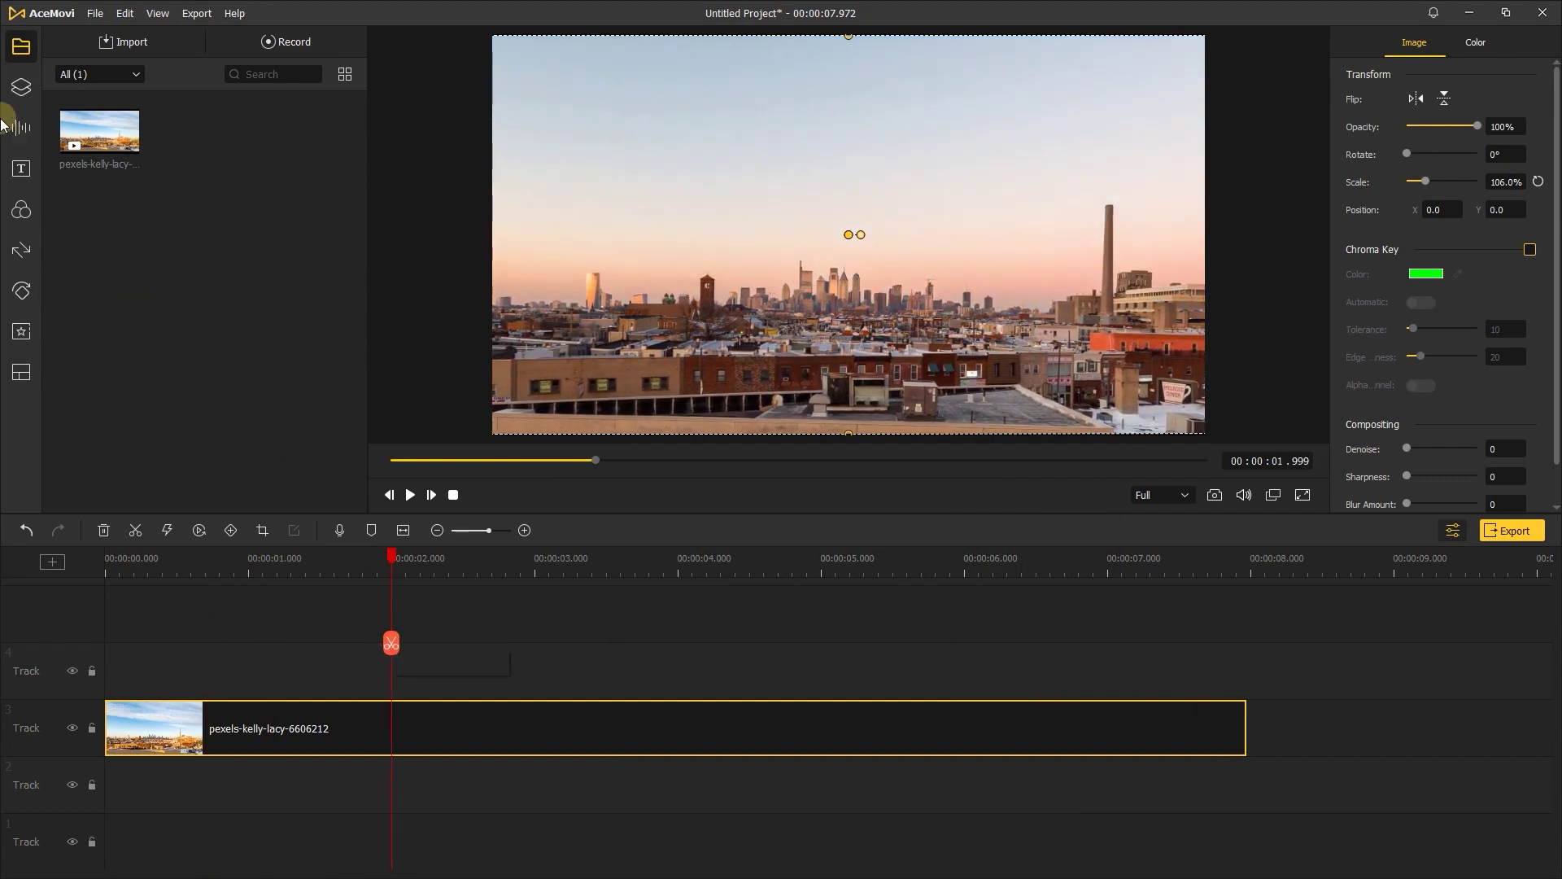
{"action": "left_click", "coordinate": [21, 87]}
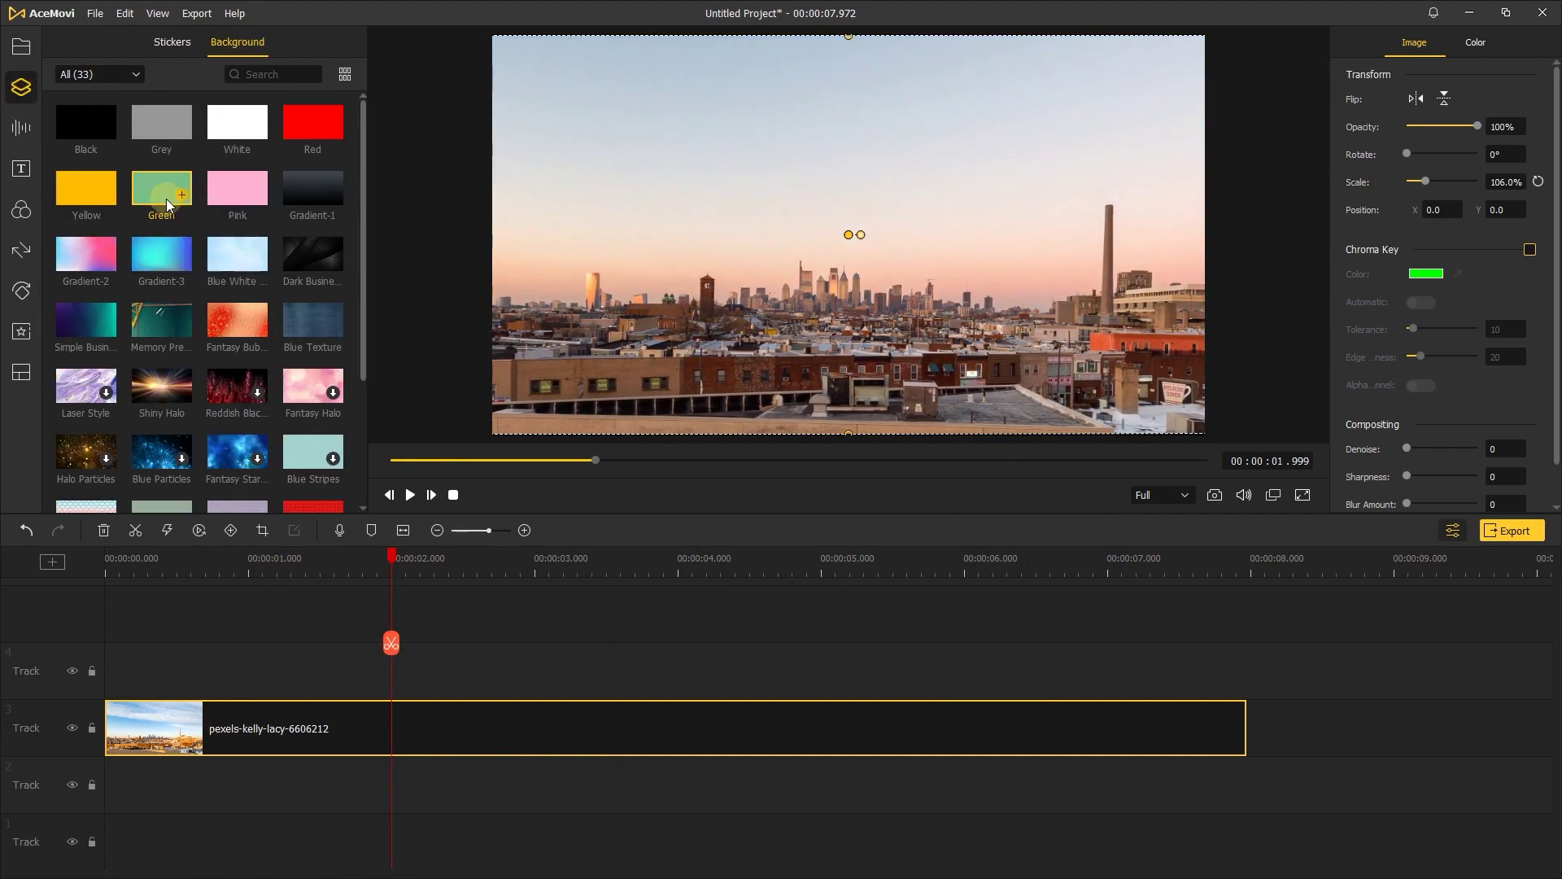
{"action": "left_click_drag", "start_coordinate": [232, 231], "coordinate": [455, 654]}
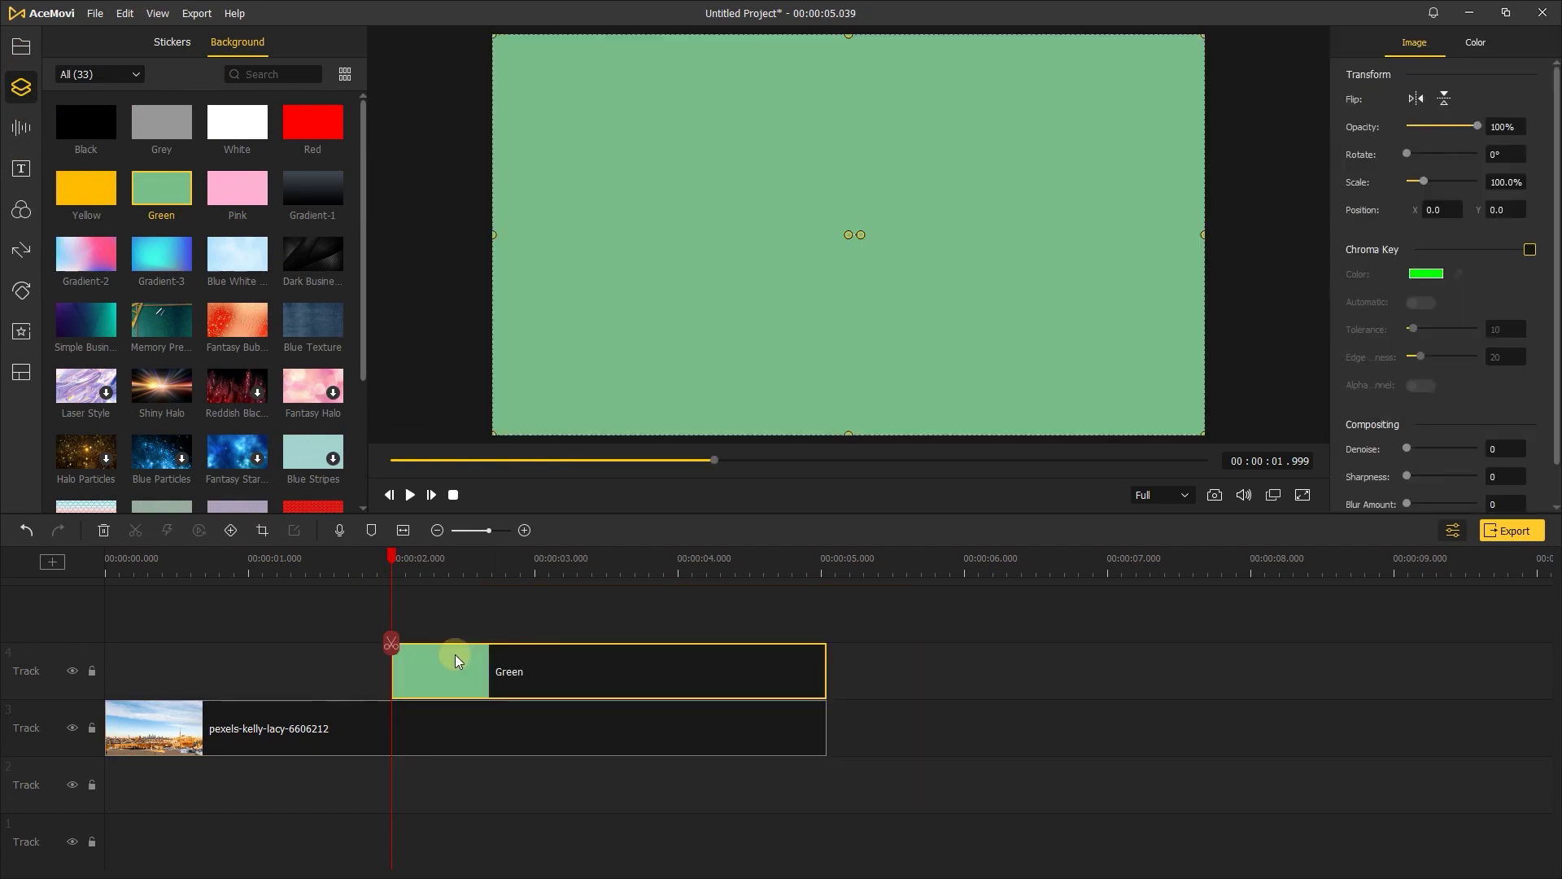
- Keyframe the green layer's Position X from -1920 at the start to 0 at 3 s
{"action": "left_click", "coordinate": [230, 530]}
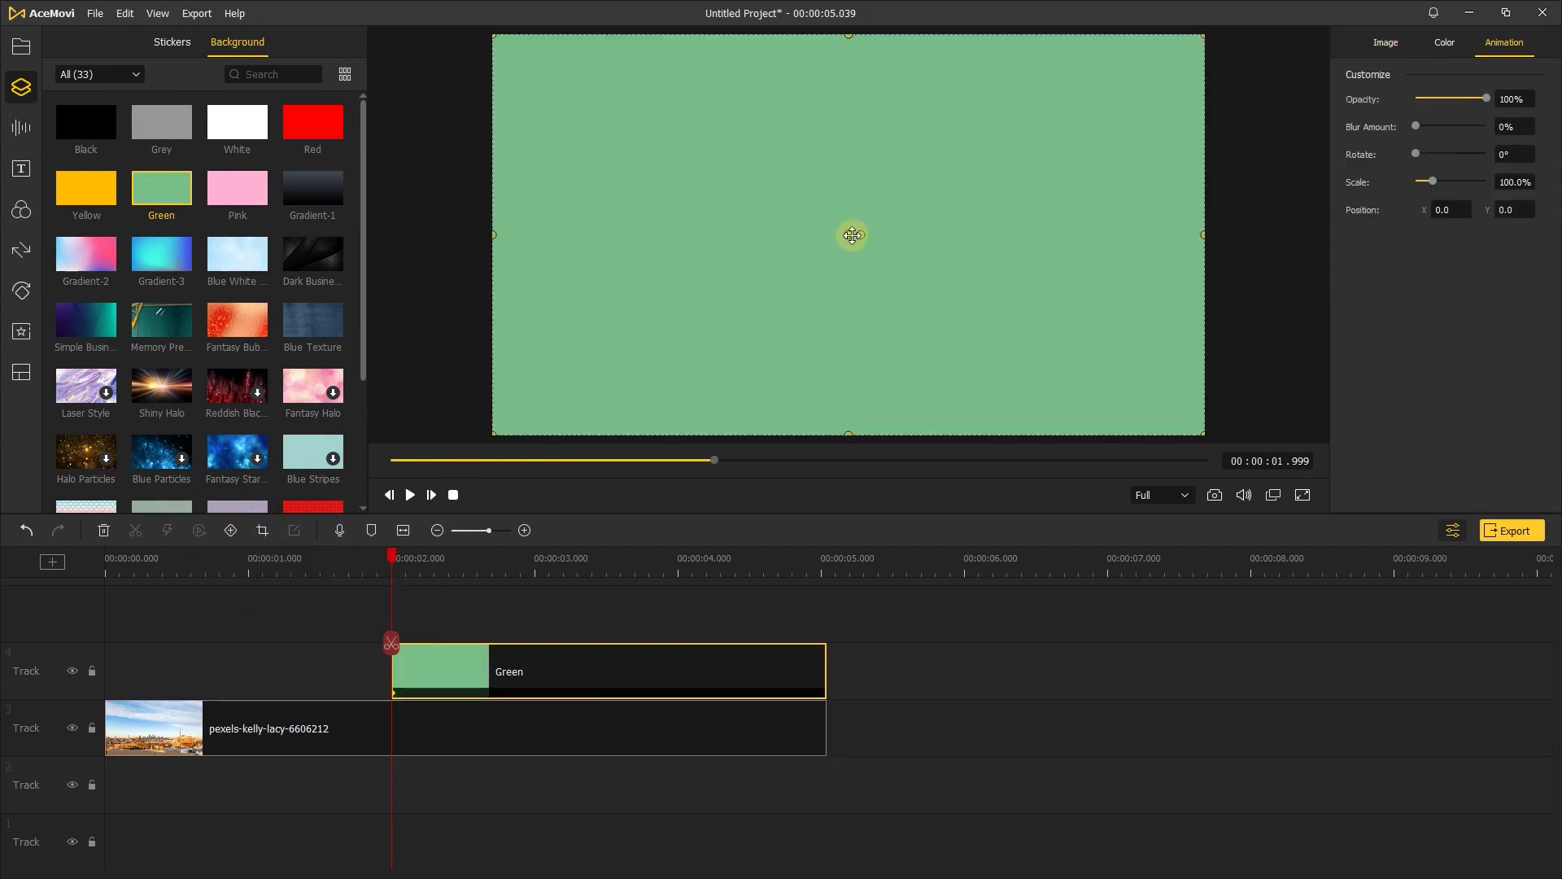
{"action": "left_click_drag", "start_coordinate": [851, 235], "coordinate": [486, 253]}
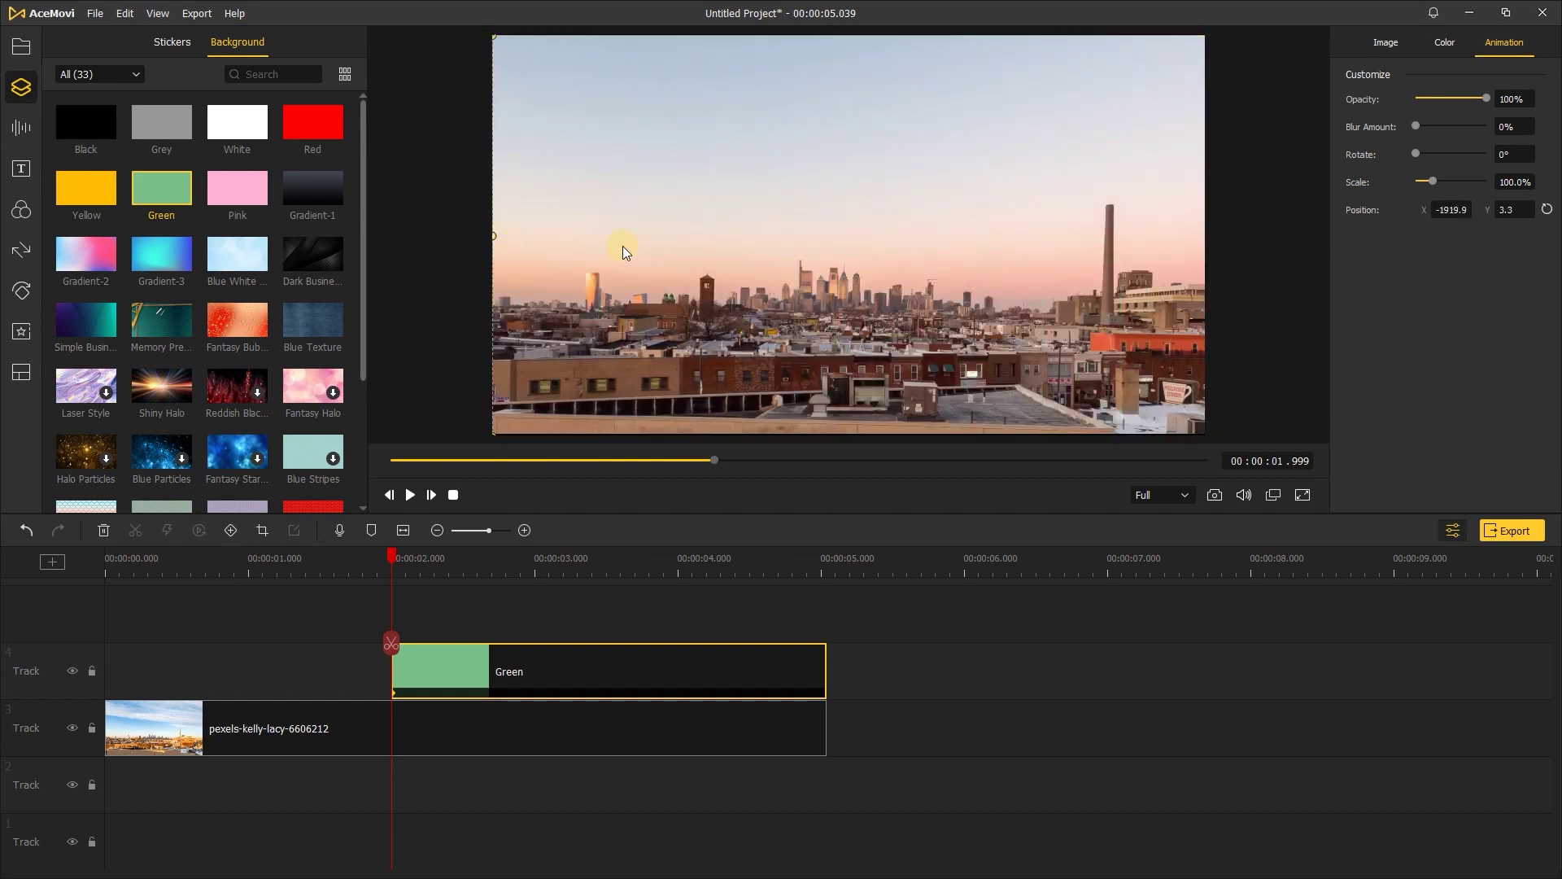
{"action": "left_click", "coordinate": [536, 663]}
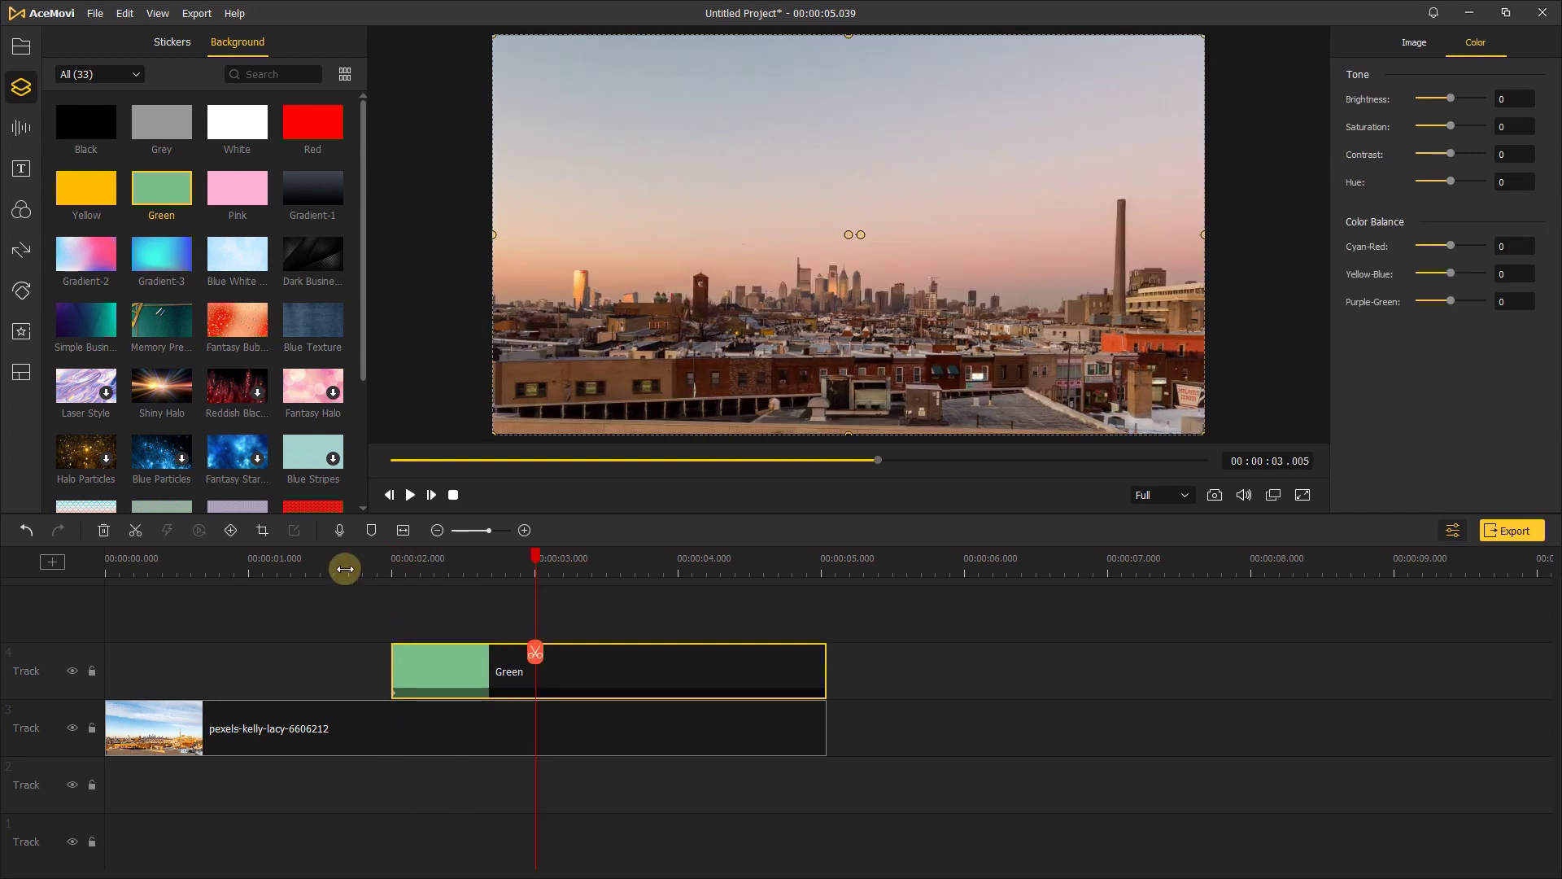
{"action": "left_click", "coordinate": [230, 531]}
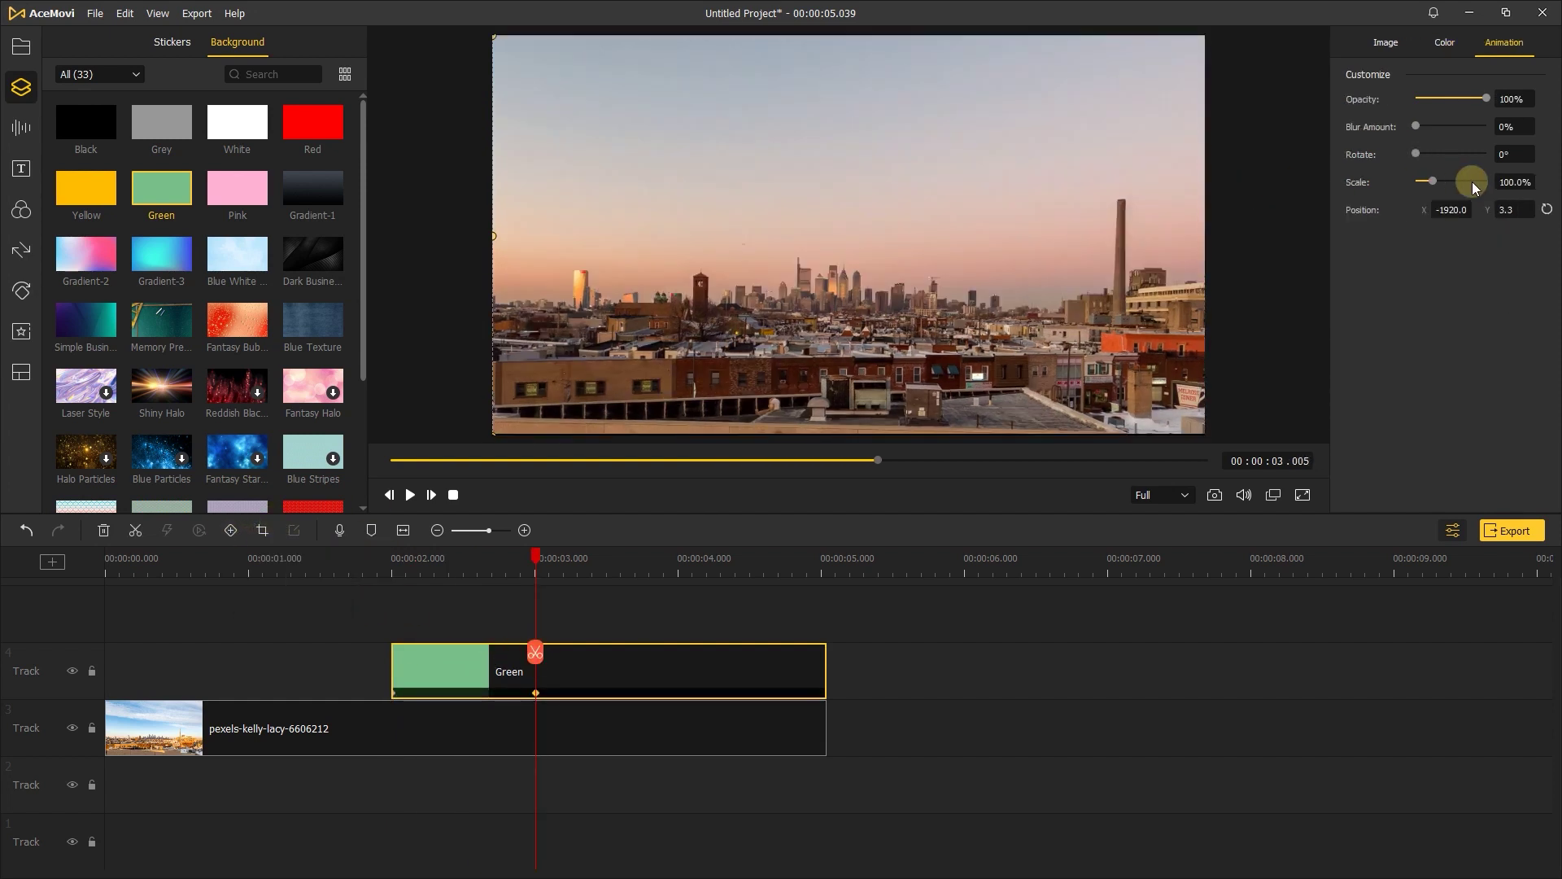
{"action": "type", "text": "0"}
{"action": "key", "text": "Return"}
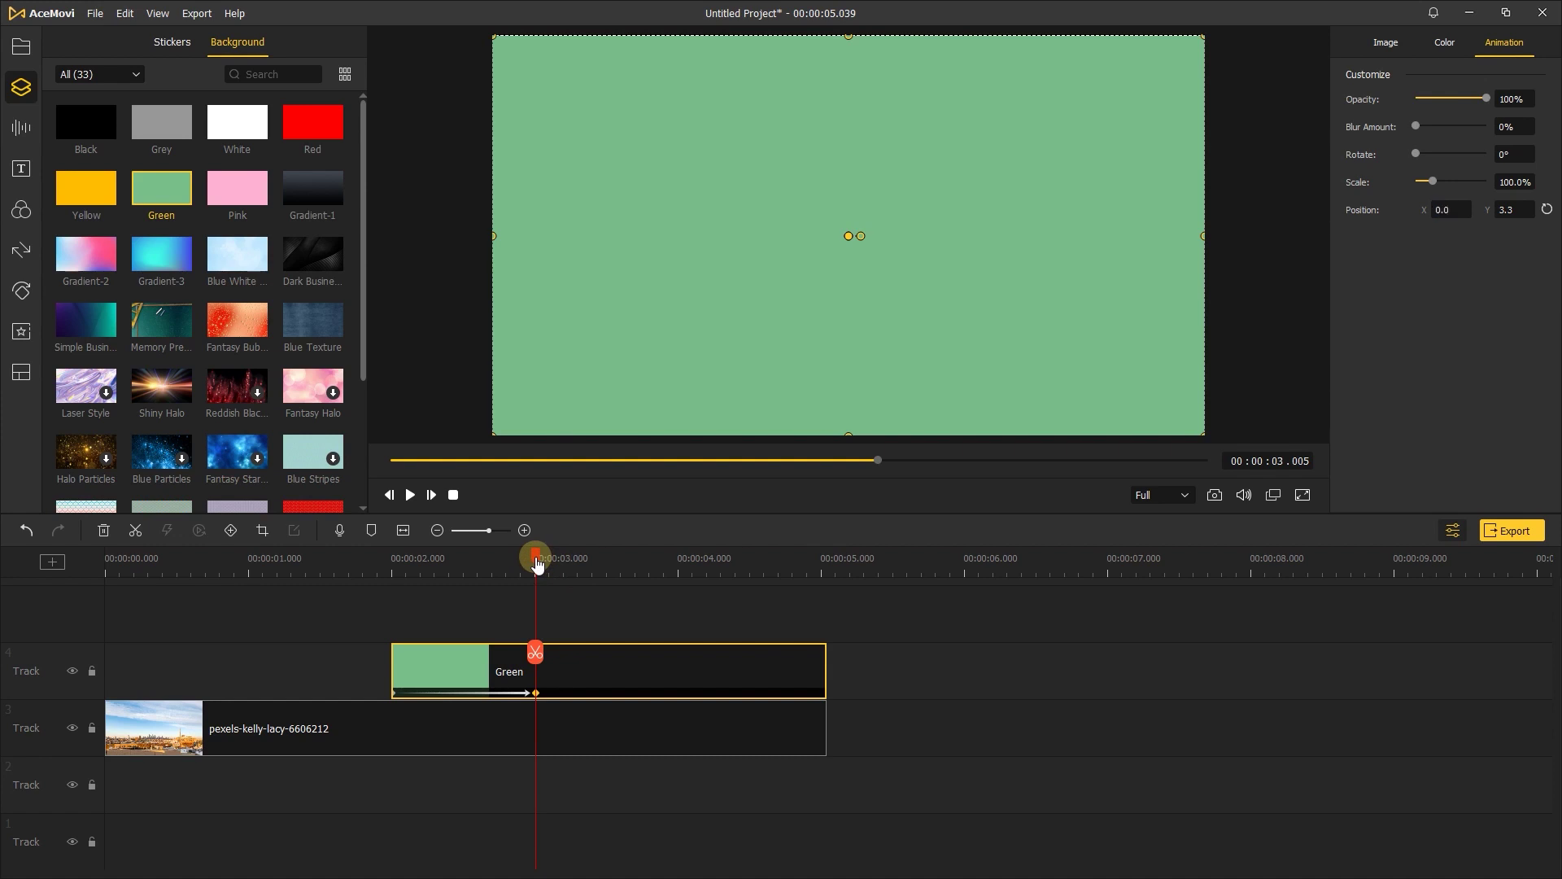
- Preview the slide-in and export the project as green_video, MP4 at 1920*1080
{"action": "left_click_drag", "start_coordinate": [537, 561], "coordinate": [26, 572]}
{"action": "left_click", "coordinate": [409, 494]}
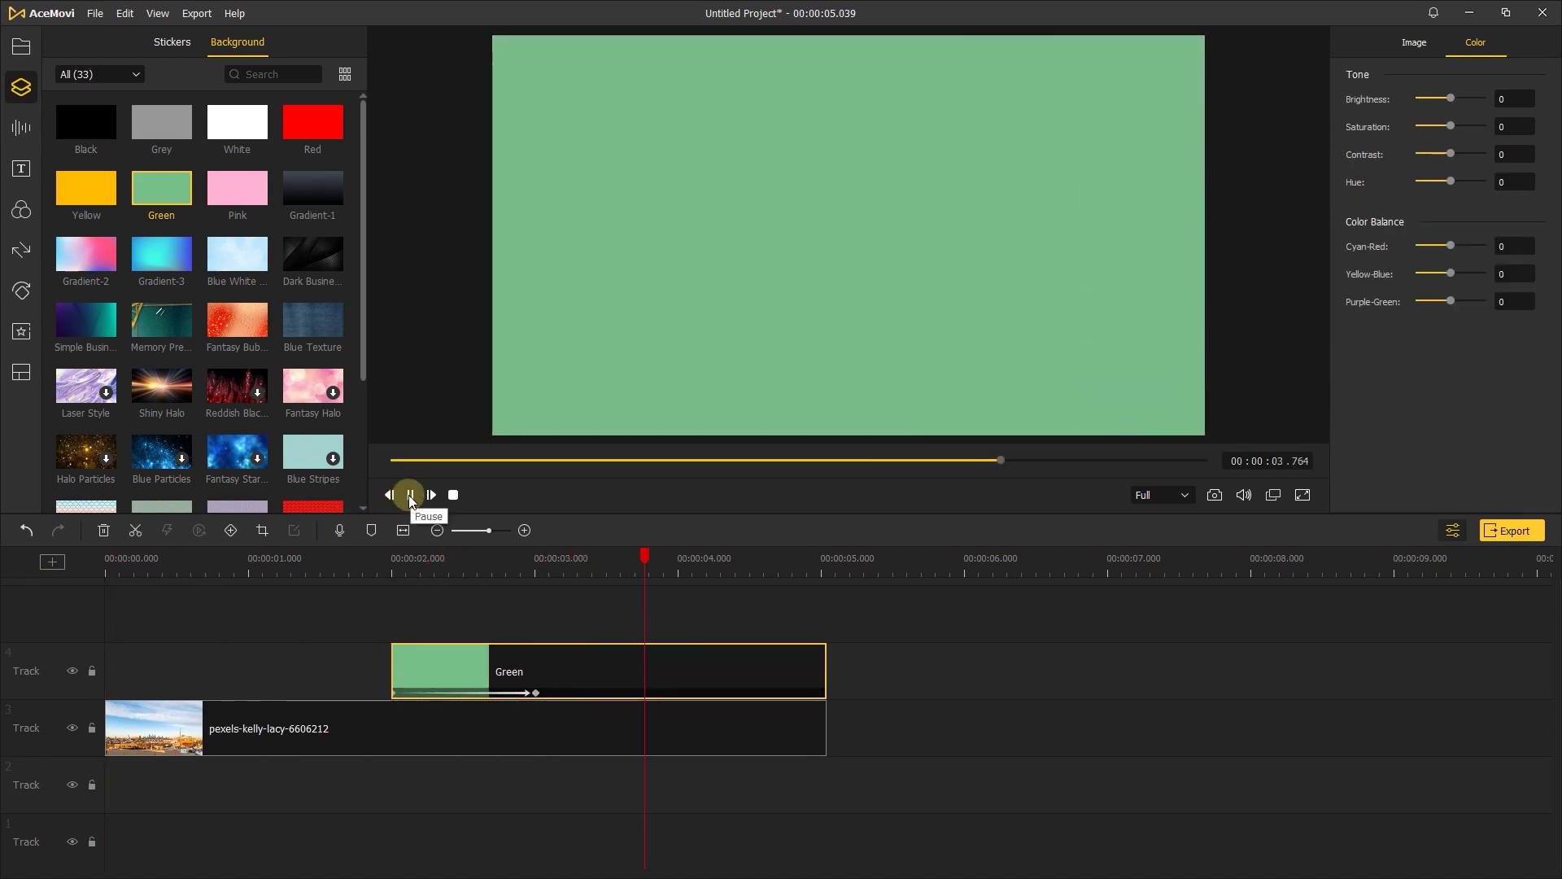
{"action": "left_click", "coordinate": [1505, 534]}
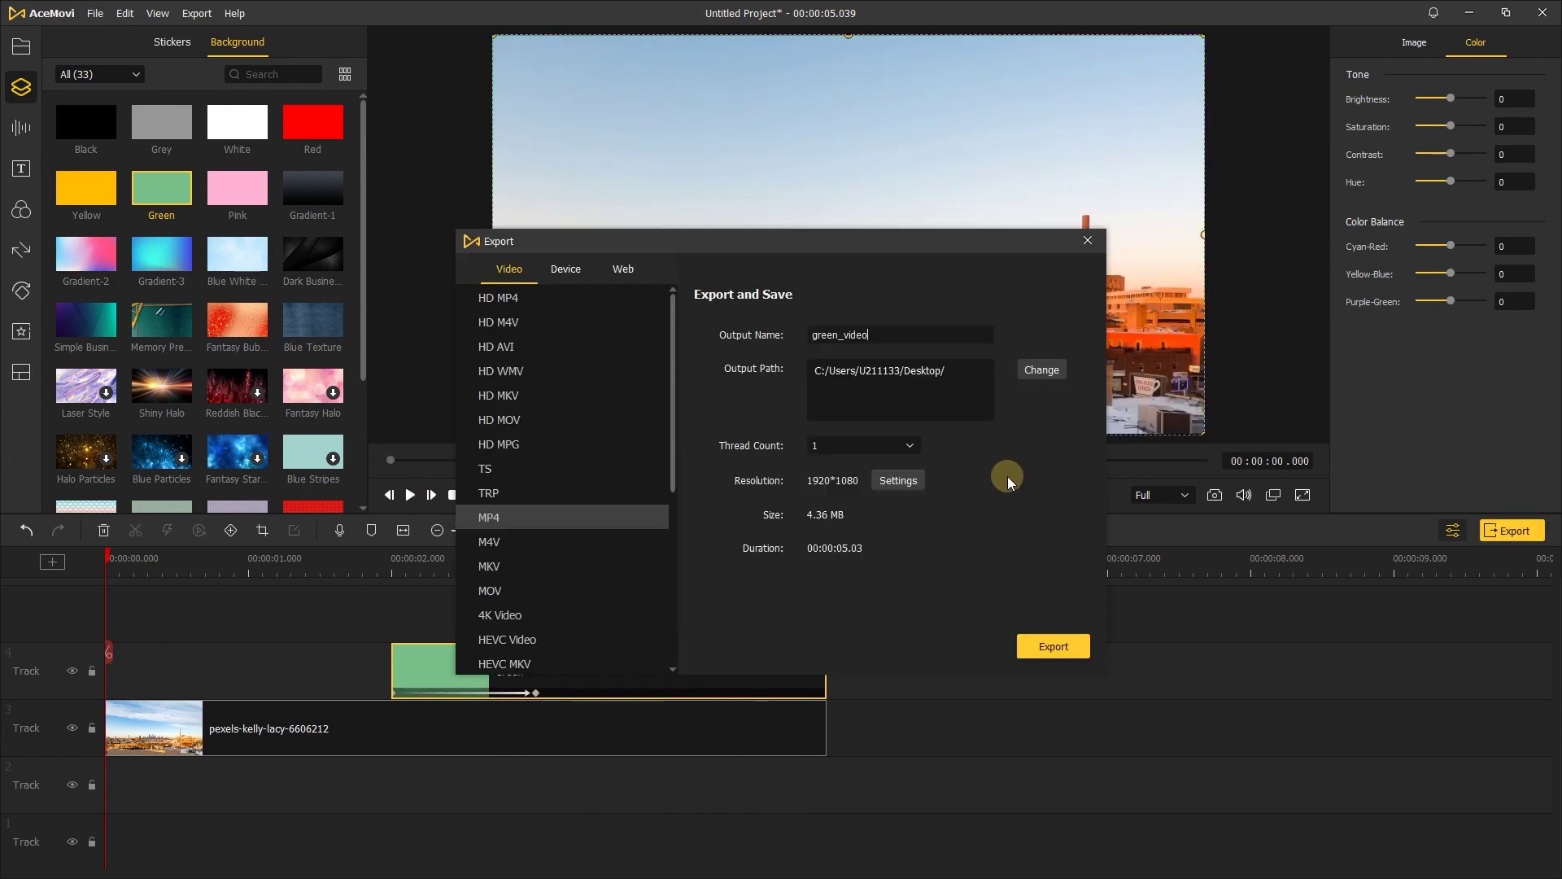
{"action": "left_click", "coordinate": [1051, 646]}
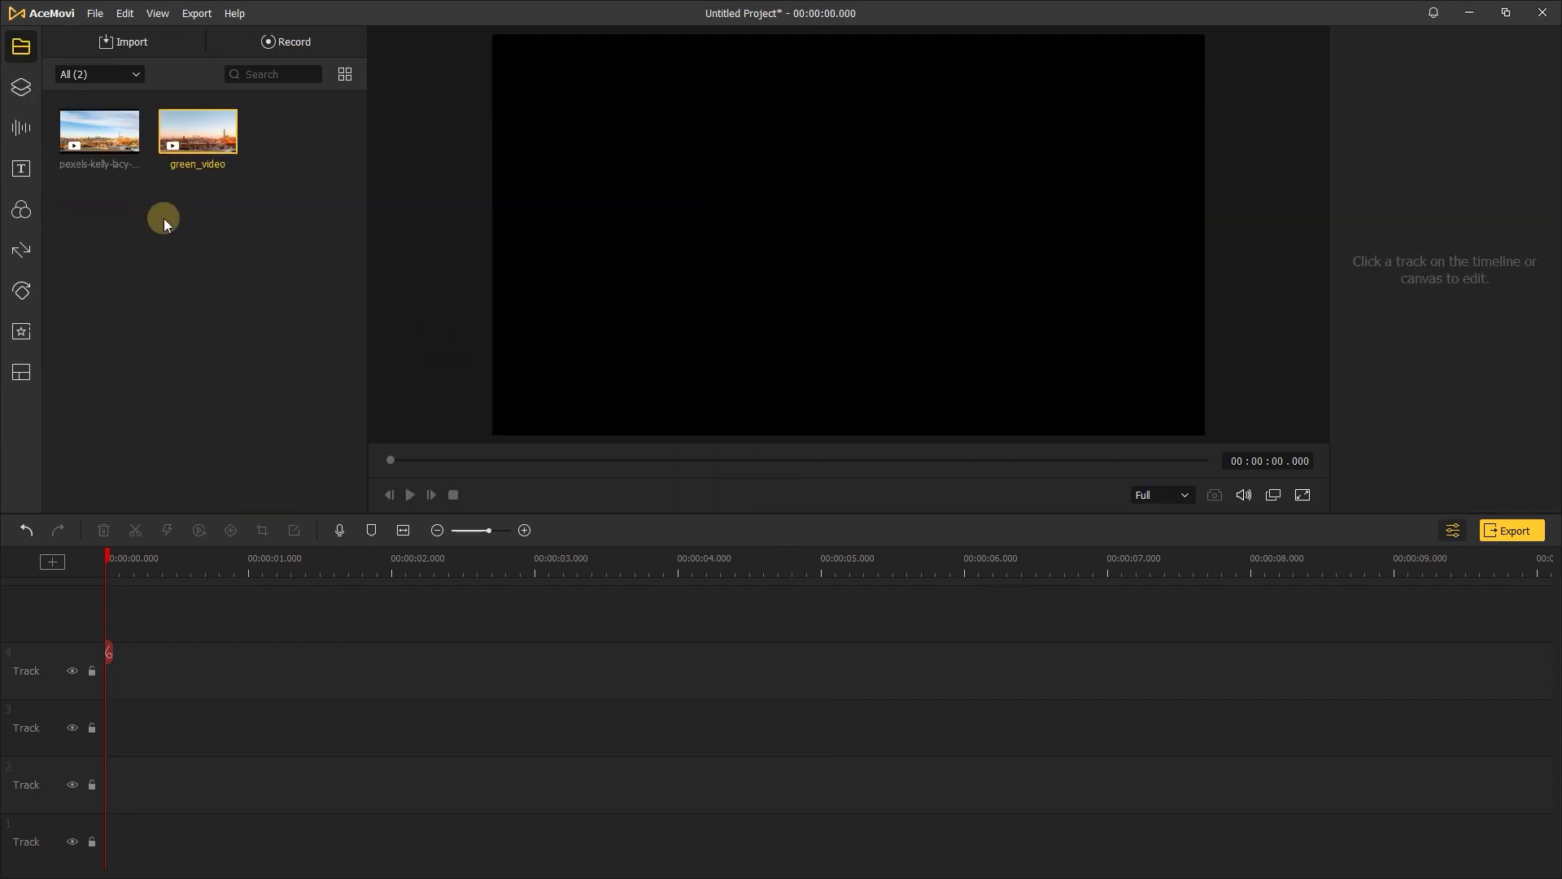
- Add green_video to Track 4 and apply Chroma Key with Tolerance 32
{"action": "left_click", "coordinate": [227, 143]}
{"action": "left_click_drag", "start_coordinate": [362, 838], "coordinate": [307, 681]}
{"action": "left_click", "coordinate": [410, 495]}
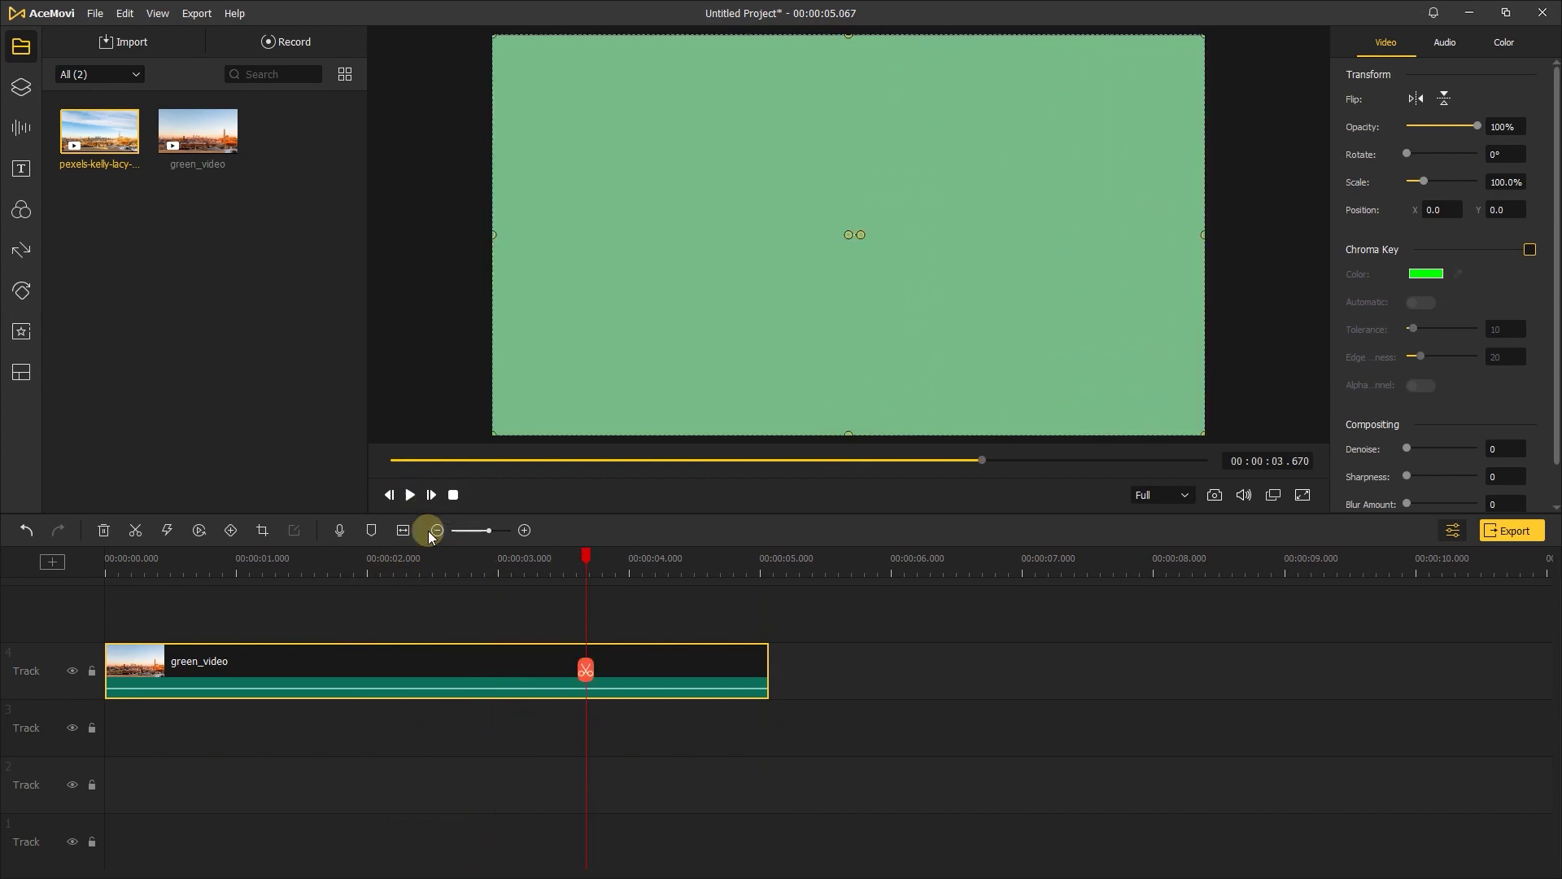
{"action": "left_click", "coordinate": [478, 557]}
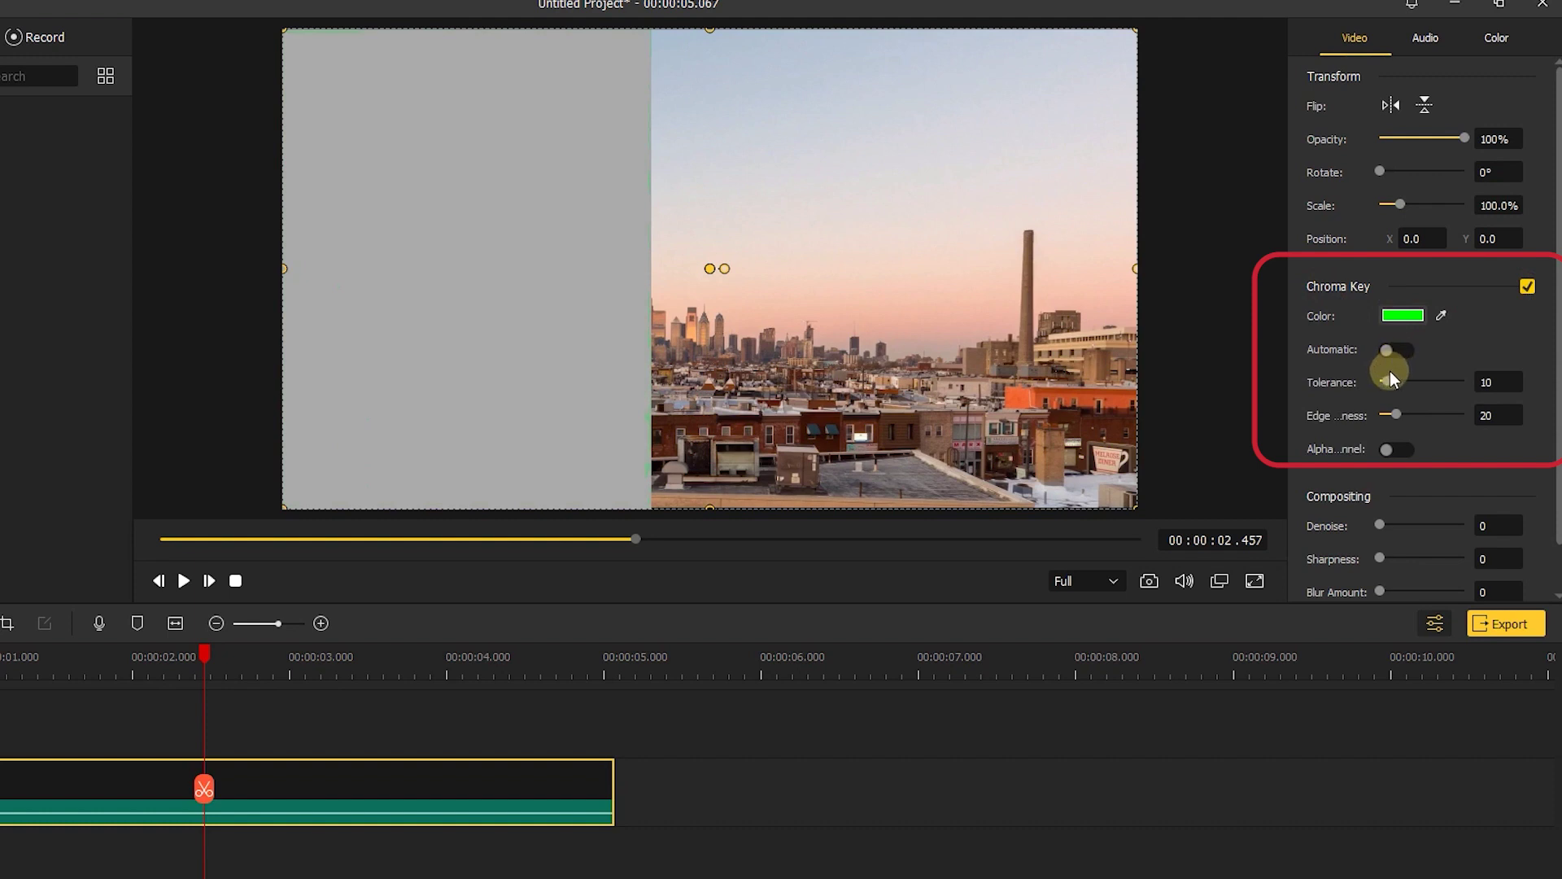
{"action": "left_click_drag", "start_coordinate": [1388, 383], "coordinate": [1410, 383]}
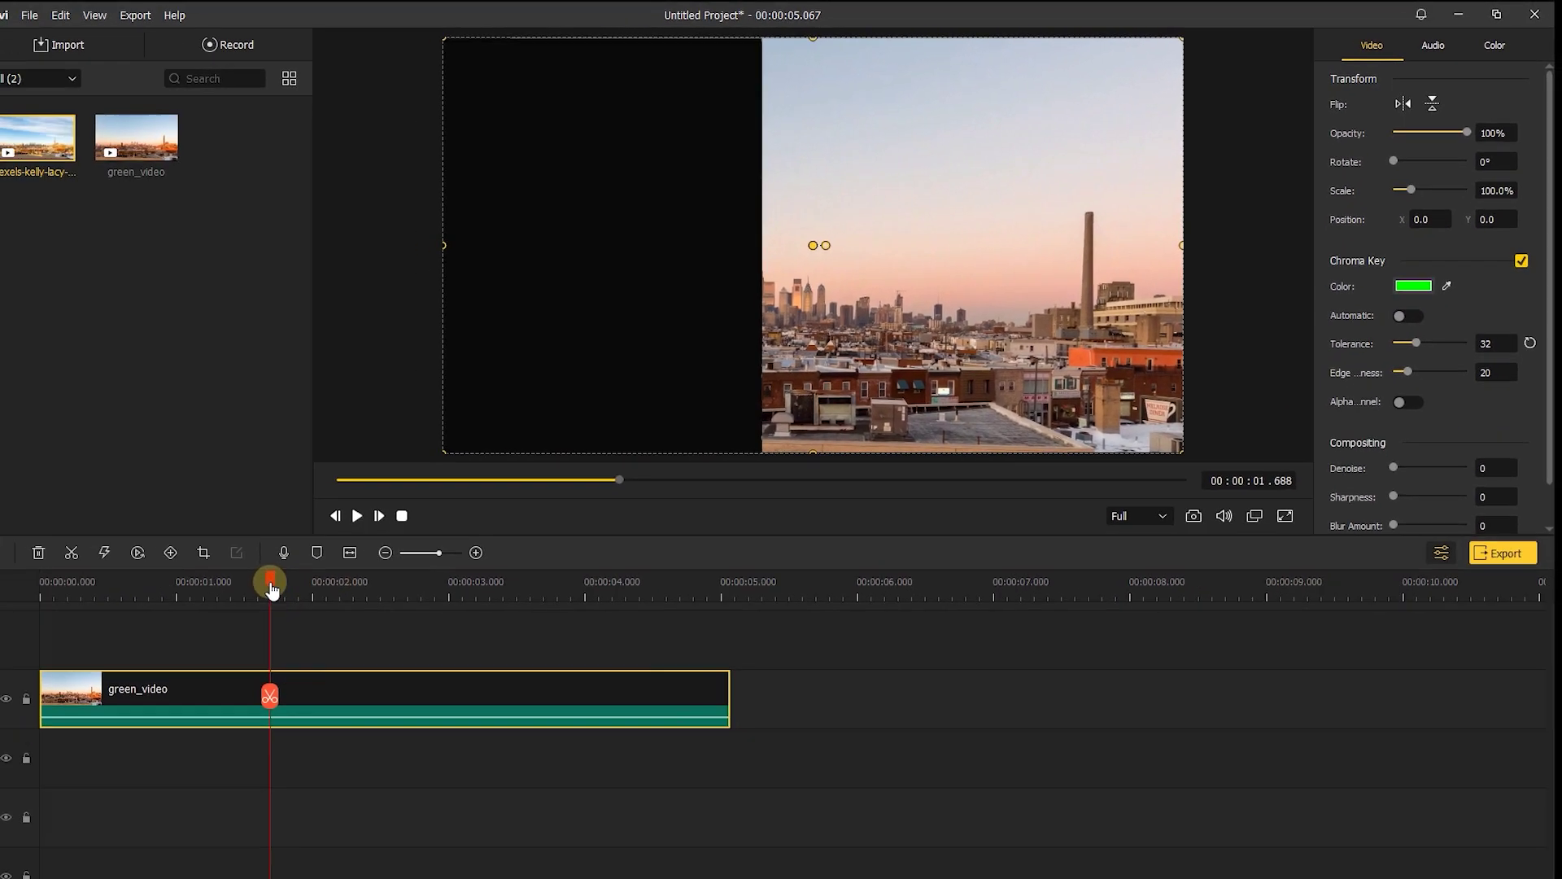
{"action": "left_click_drag", "start_coordinate": [229, 647], "coordinate": [263, 653]}
- Place the pexels city clip on Track 3, split at ~10.3 s and delete the daytime part
{"action": "left_click_drag", "start_coordinate": [458, 562], "coordinate": [414, 565]}
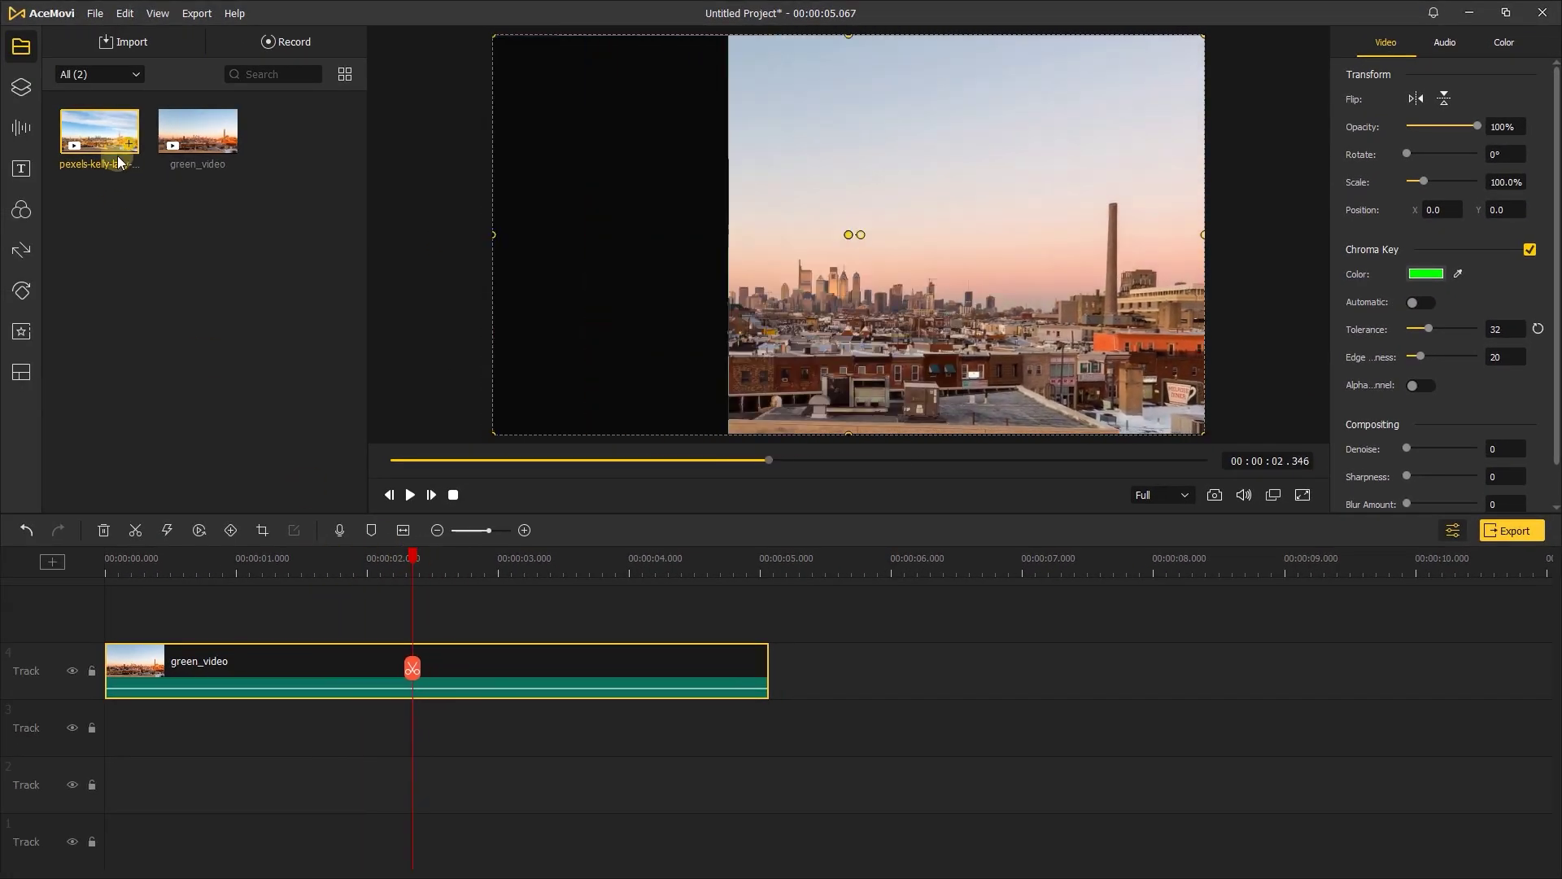
{"action": "left_click_drag", "start_coordinate": [399, 398], "coordinate": [86, 708]}
{"action": "left_click", "coordinate": [420, 569]}
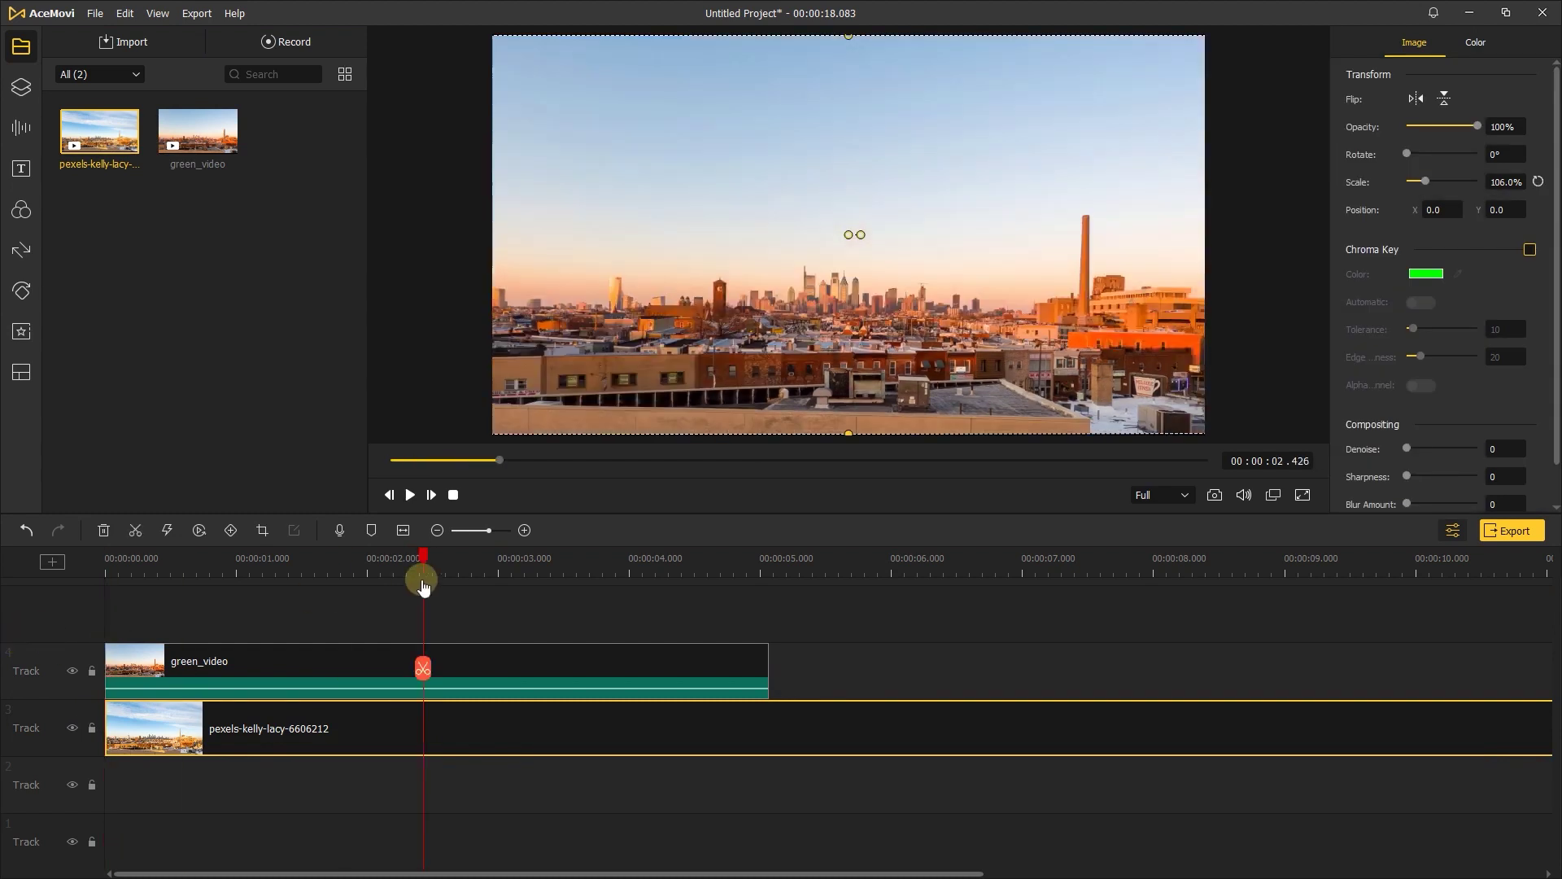
{"action": "scroll", "coordinate": [1008, 559], "scroll_direction": "down", "scroll_amount": 3}
{"action": "left_click_drag", "start_coordinate": [363, 568], "coordinate": [520, 680]}
{"action": "left_click", "coordinate": [520, 680]}
{"action": "left_click", "coordinate": [448, 716]}
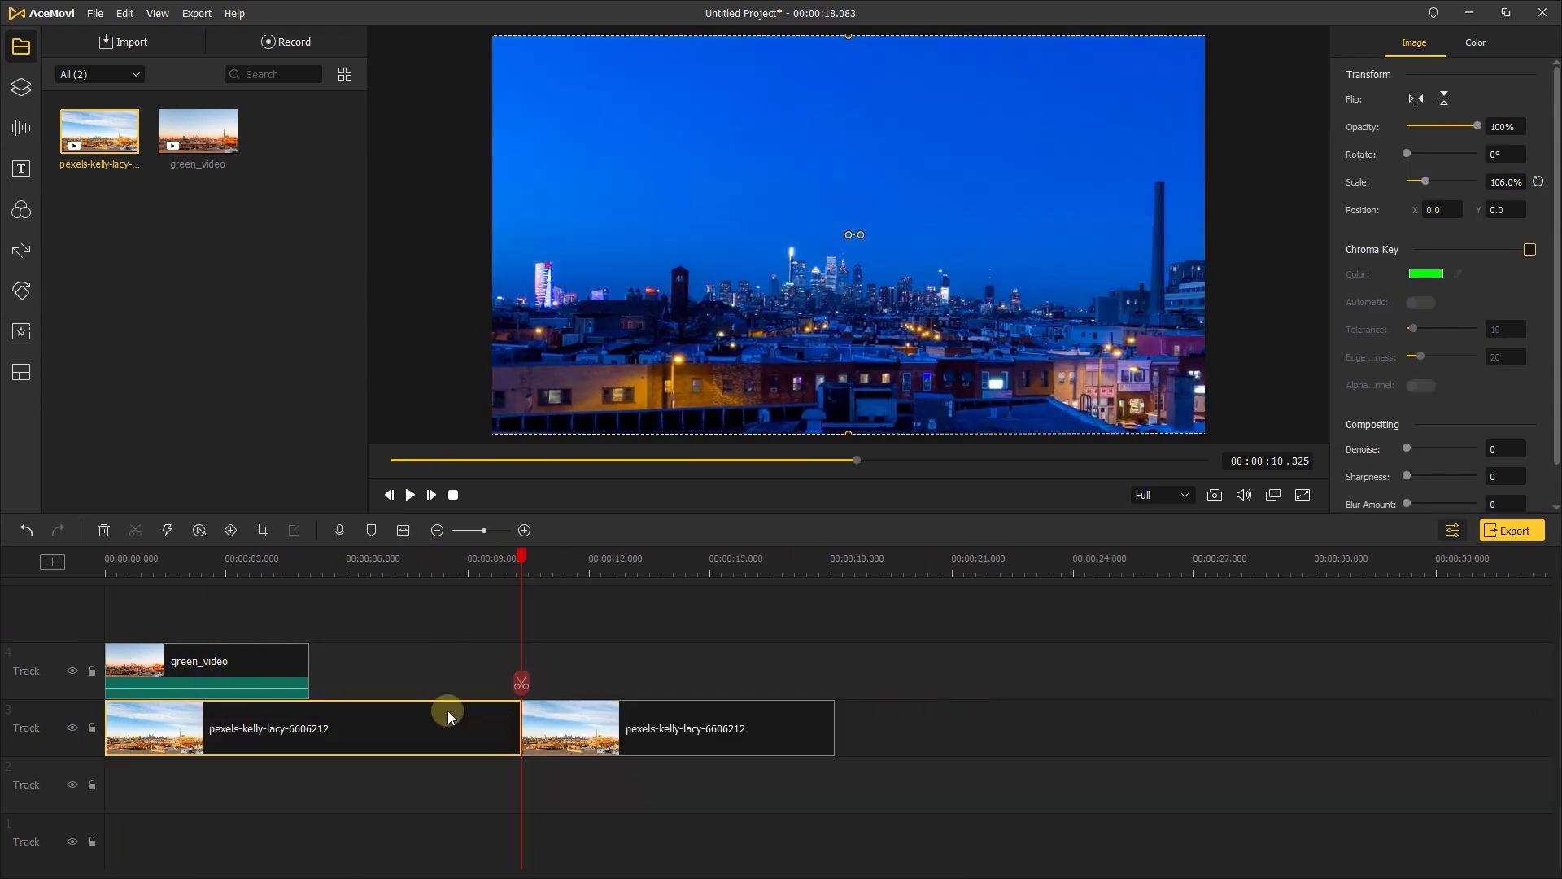
{"action": "left_click", "coordinate": [104, 530]}
- Start the night clip at 1.975 s and trim its end to 5.067 s
{"action": "left_click_drag", "start_coordinate": [697, 724], "coordinate": [588, 577]}
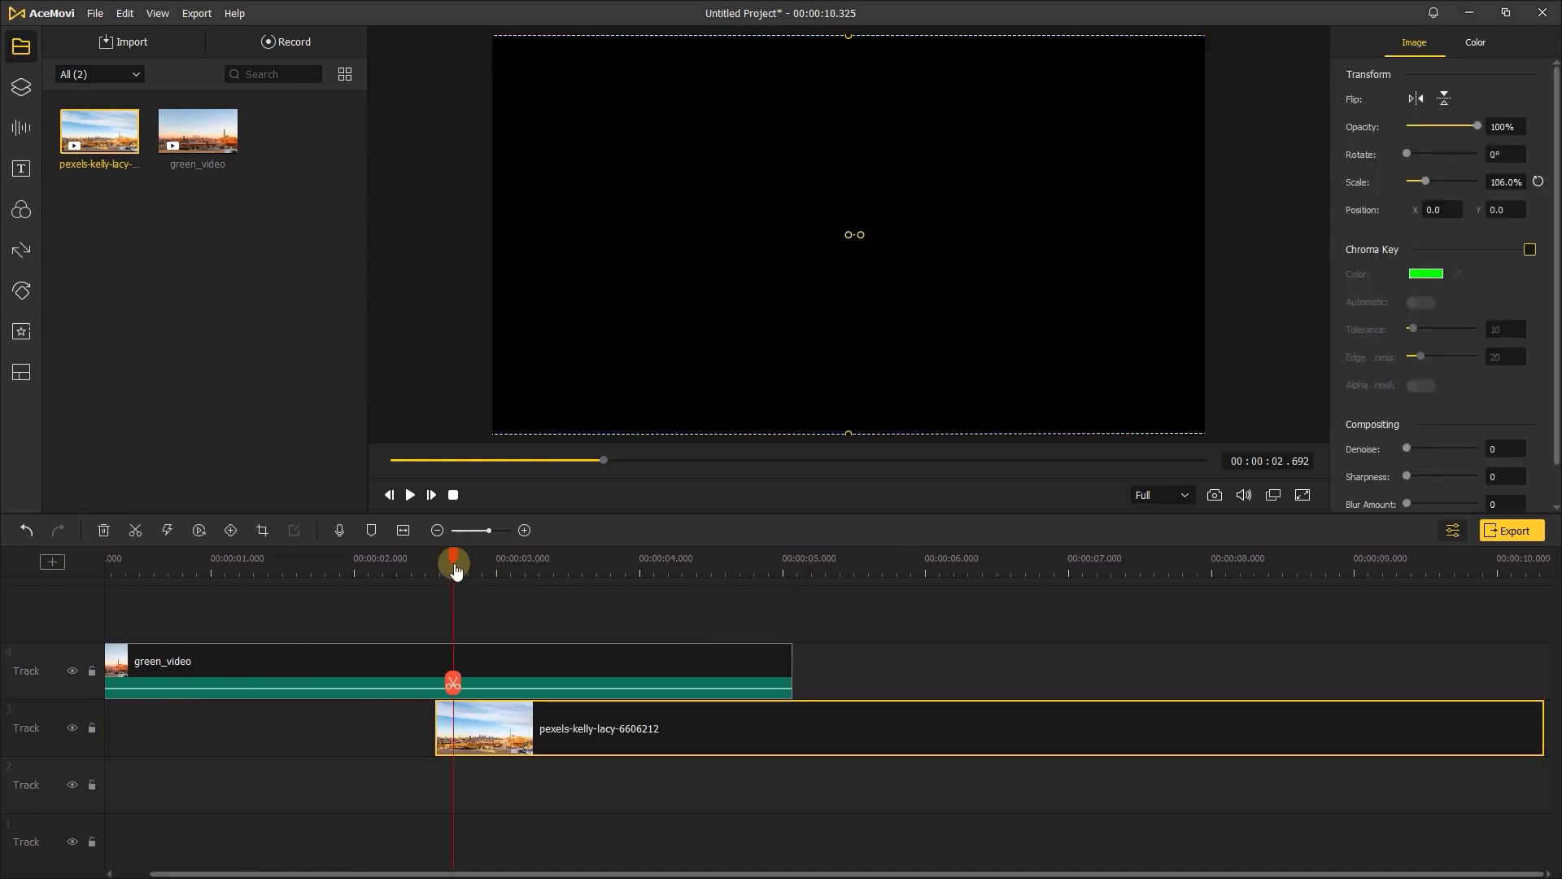
{"action": "left_click_drag", "start_coordinate": [456, 569], "coordinate": [351, 560]}
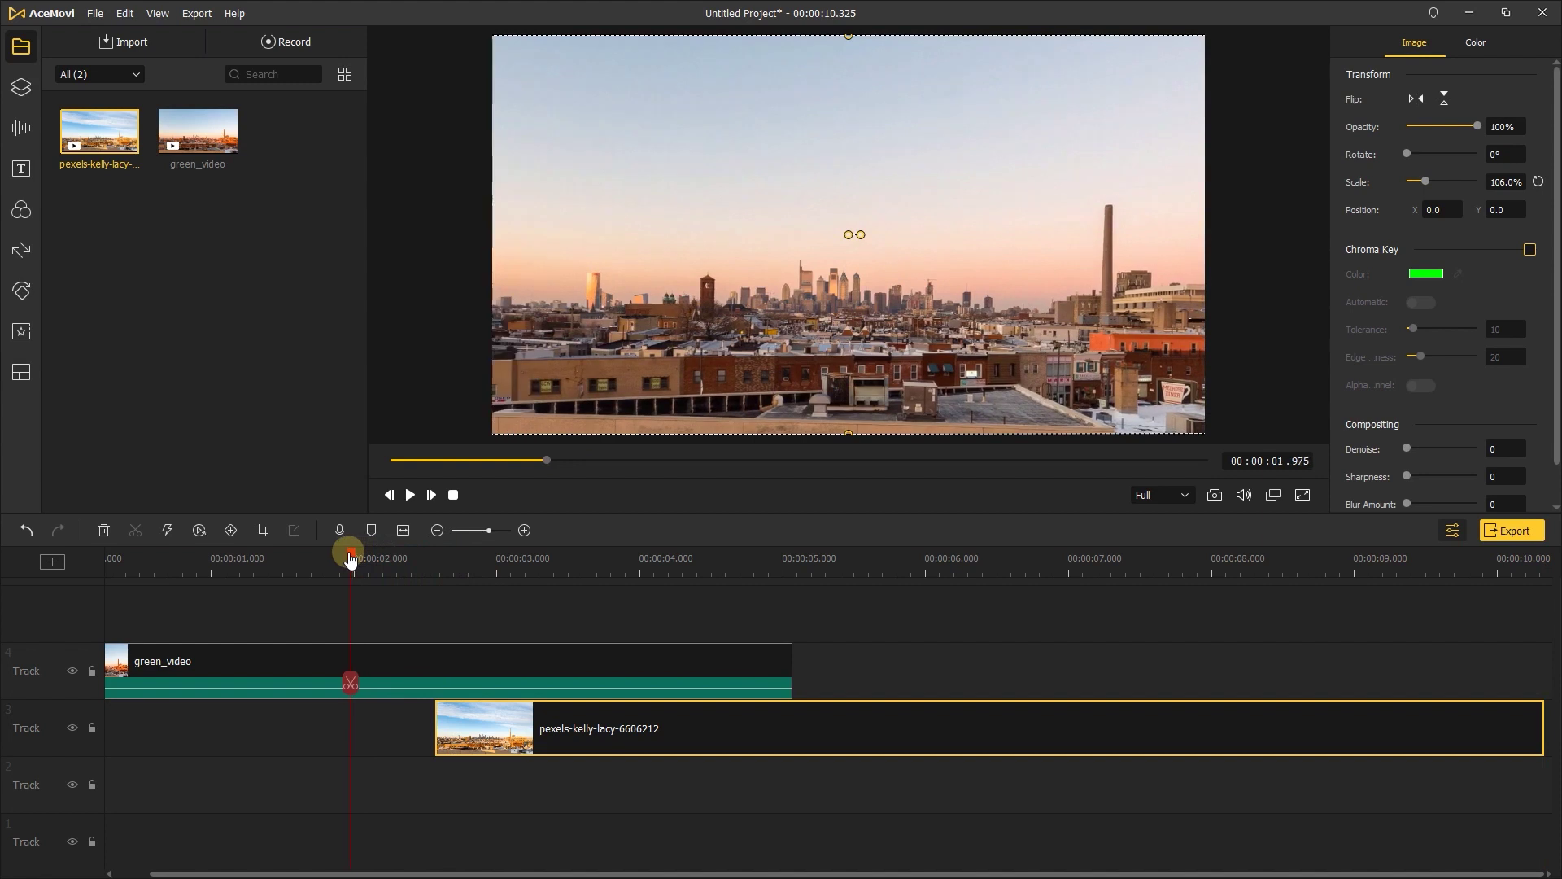
{"action": "left_click_drag", "start_coordinate": [396, 732], "coordinate": [398, 727]}
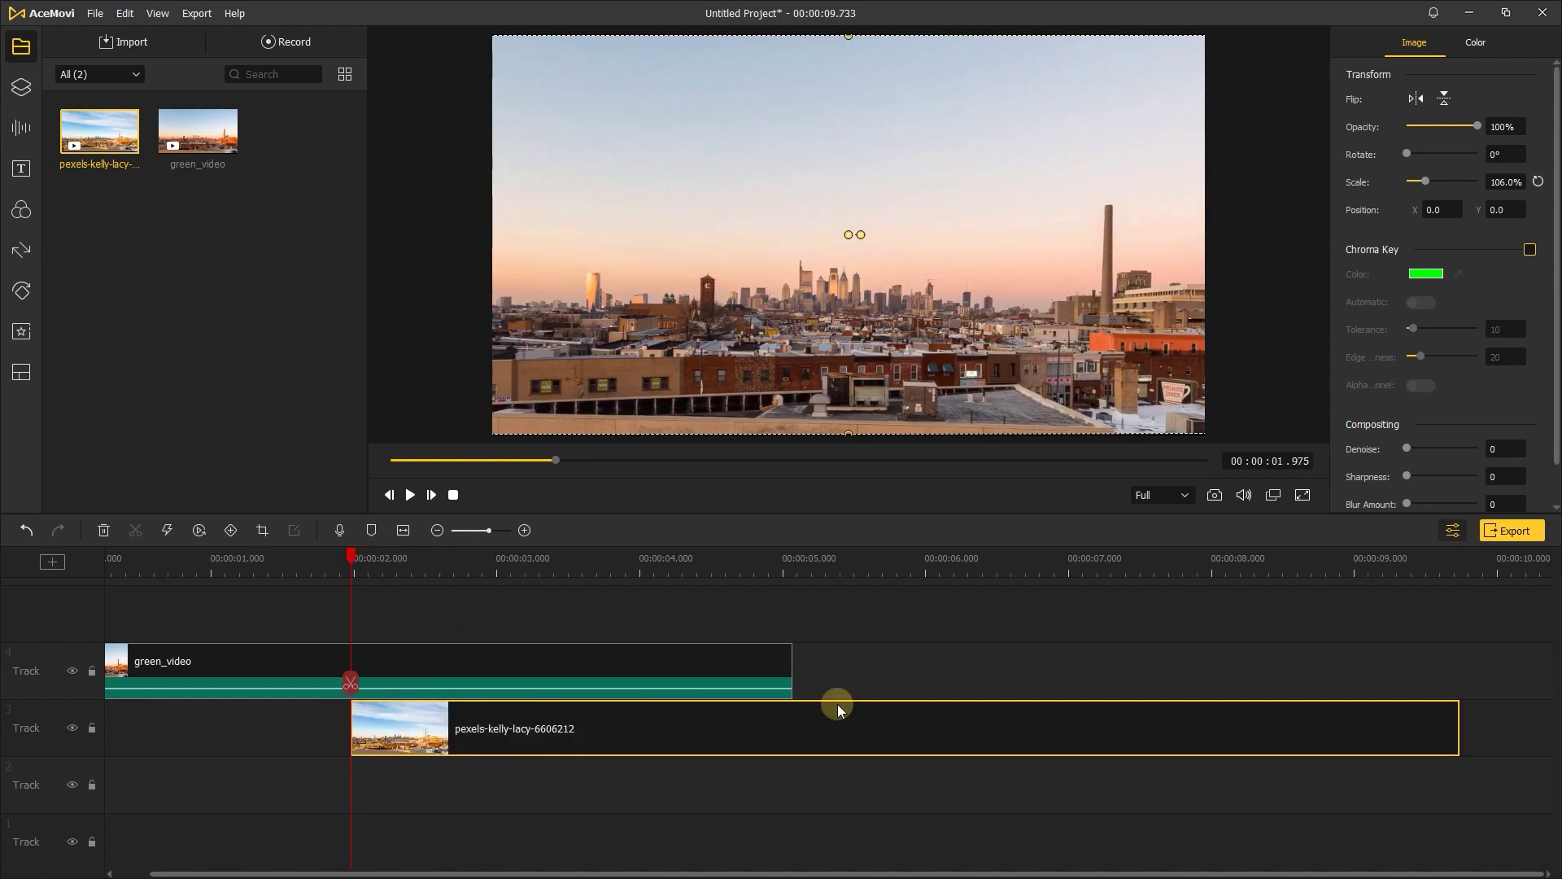
{"action": "left_click_drag", "start_coordinate": [1456, 720], "coordinate": [795, 718]}
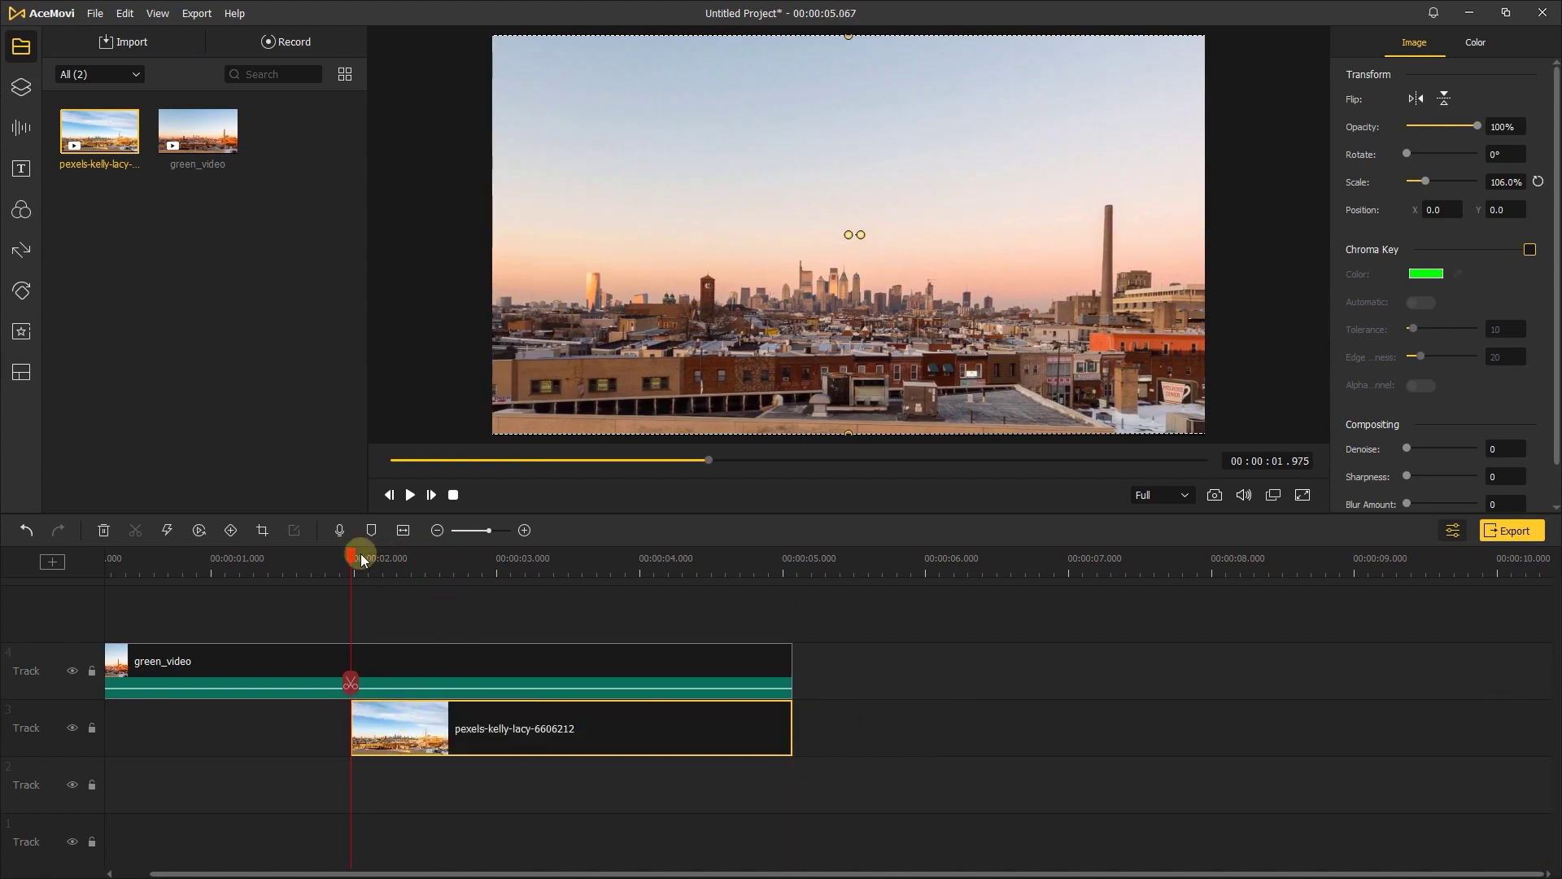
{"action": "left_click_drag", "start_coordinate": [352, 558], "coordinate": [7, 579]}
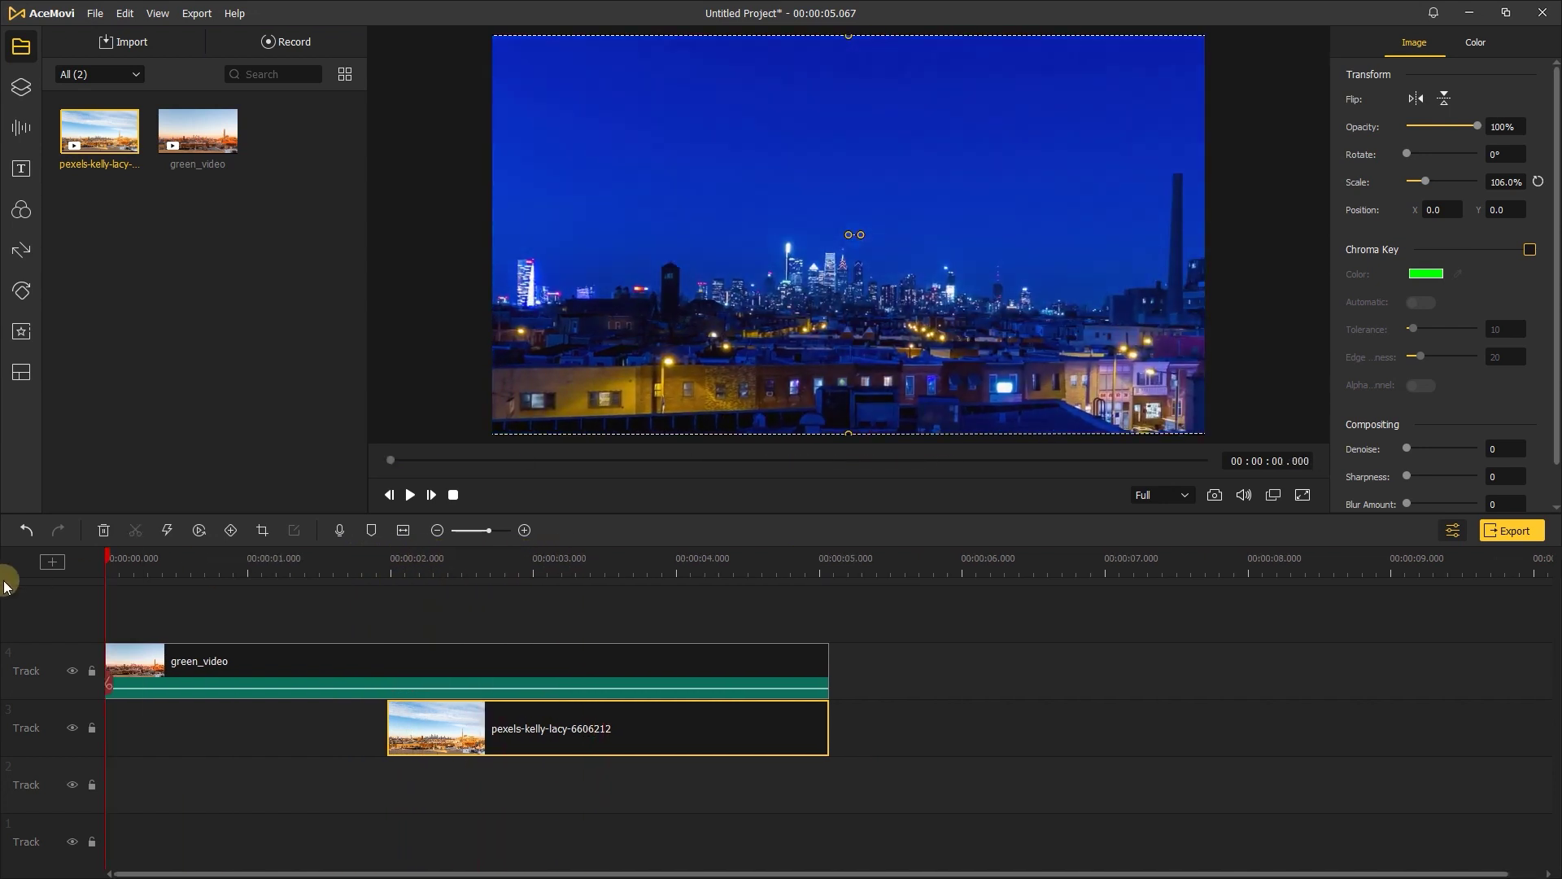
{"action": "left_click", "coordinate": [409, 495]}
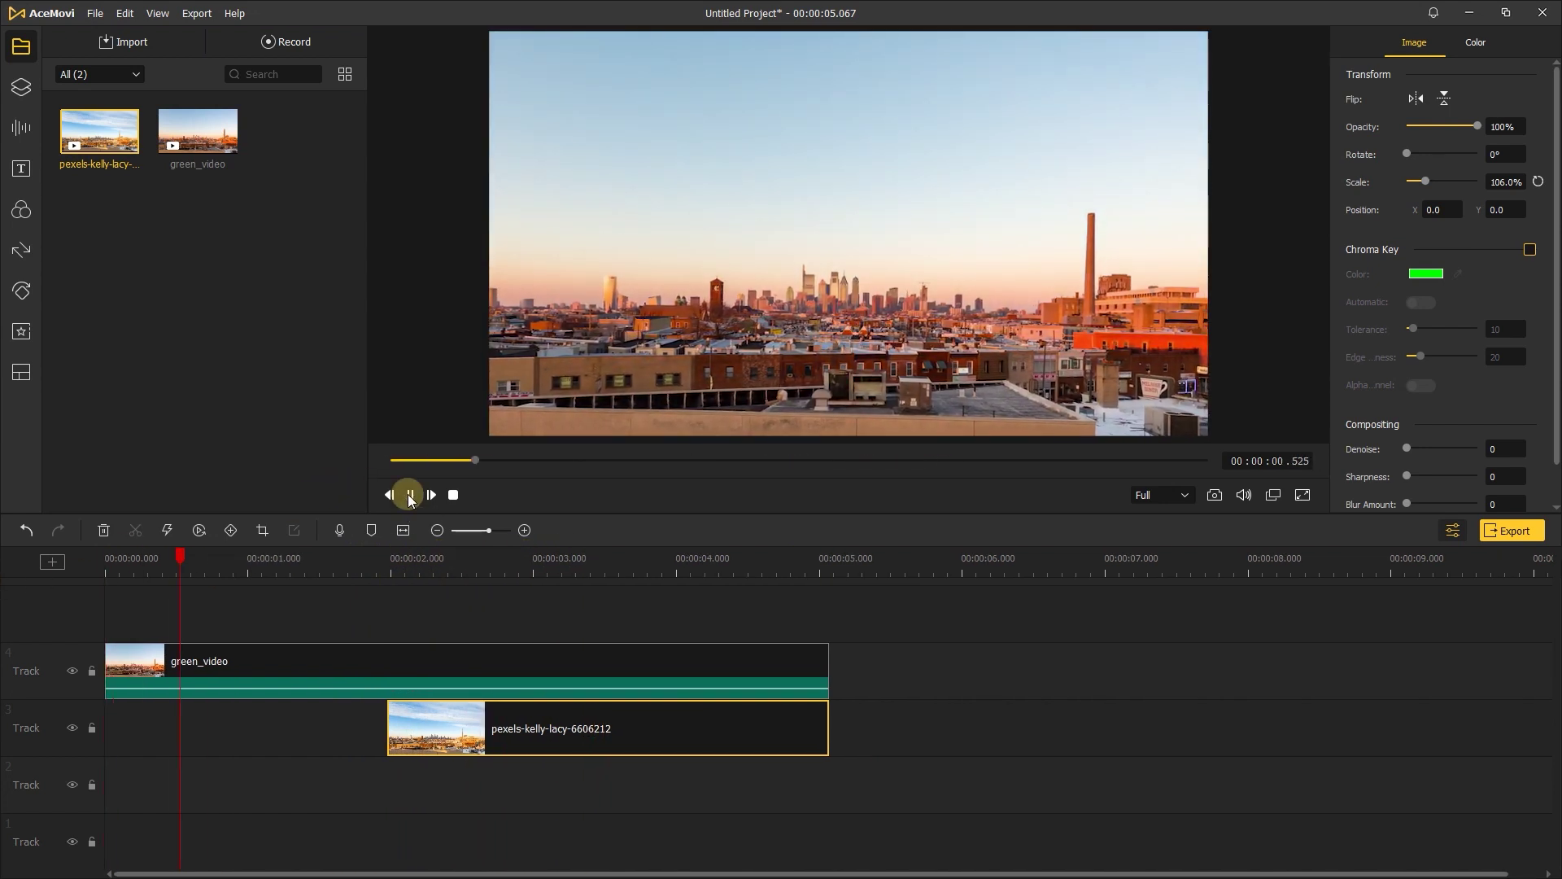